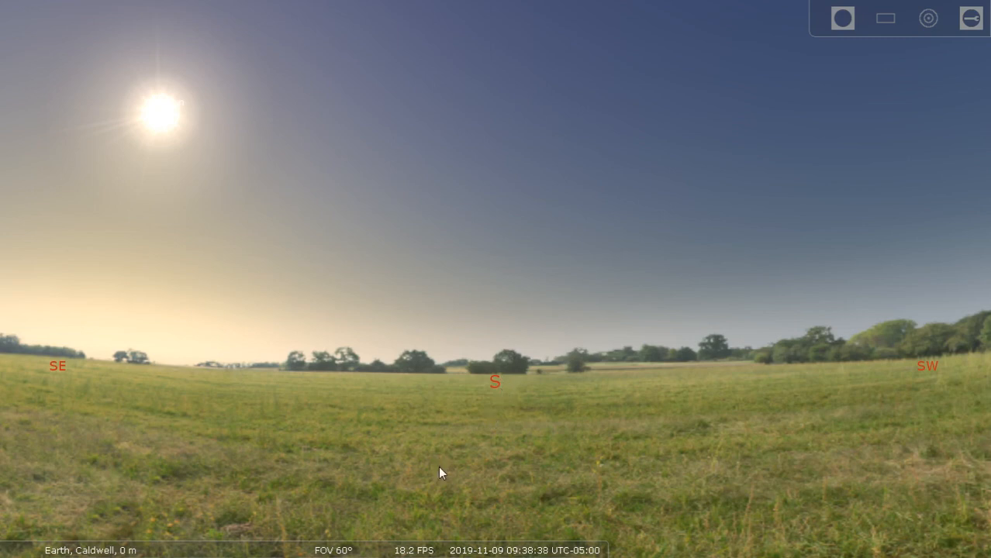
- Turn on the equatorial grid over the sky
mouse_move(368, 556)
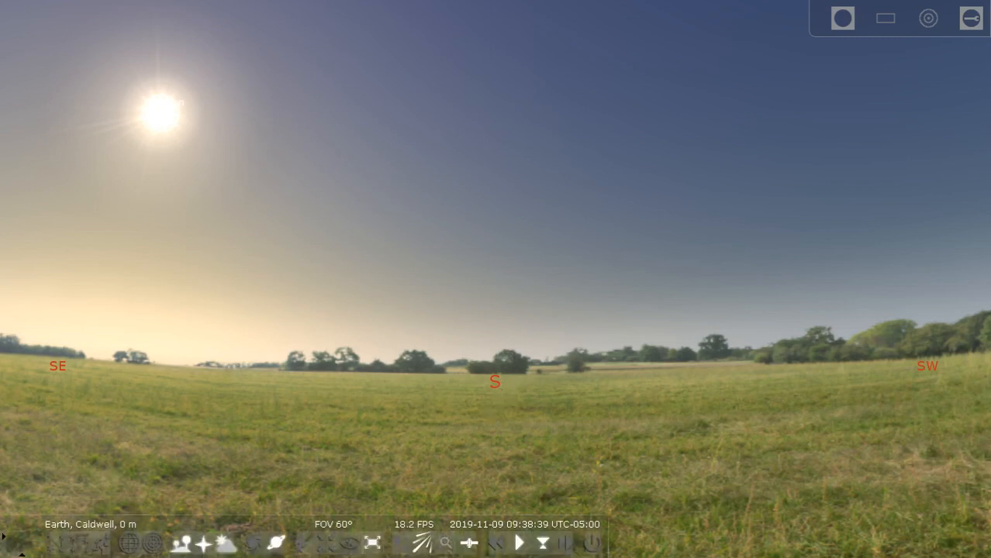
click(129, 544)
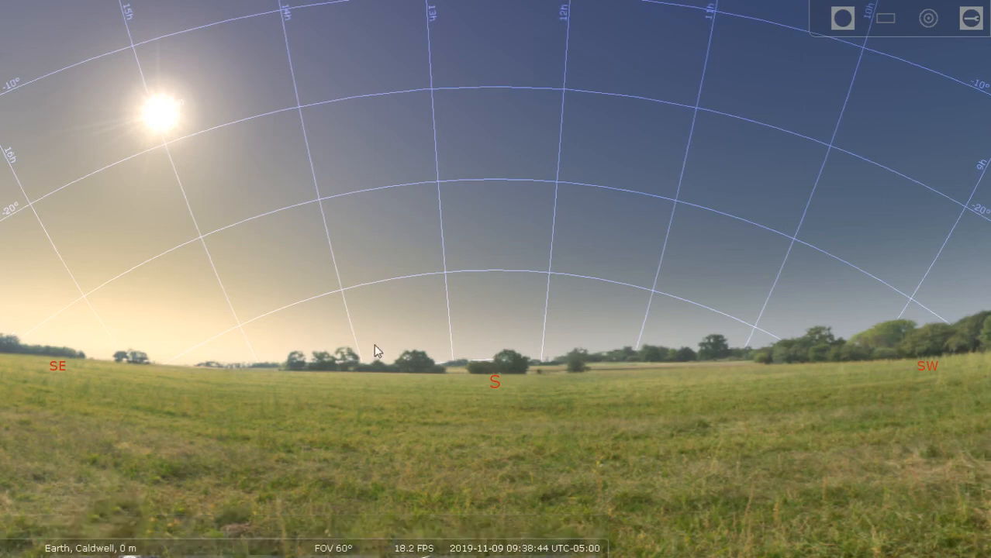
- Look around the southern horizon and widen the field of view to 193° to examine the grid across the whole sky dome
drag(596, 377, 291, 399)
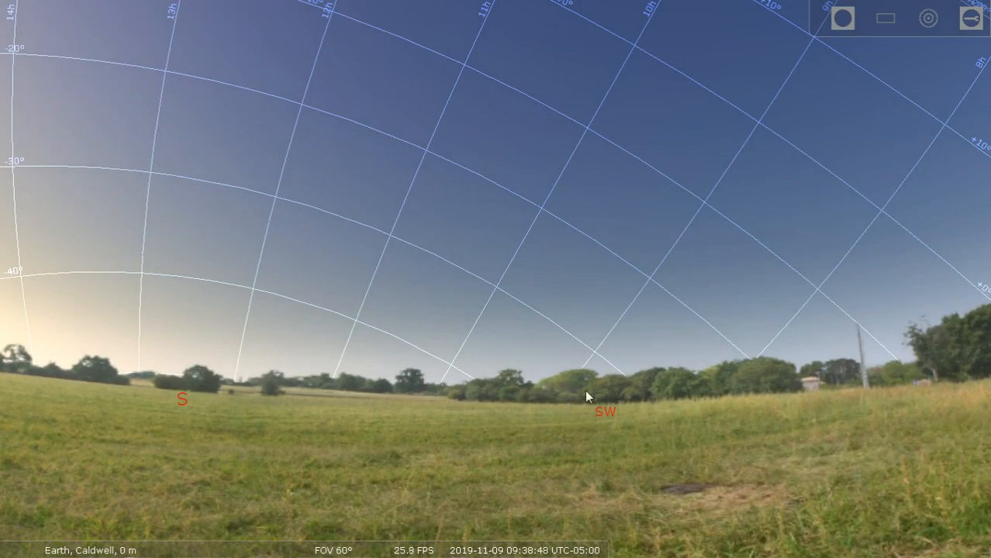
drag(674, 385, 948, 368)
drag(475, 415, 506, 487)
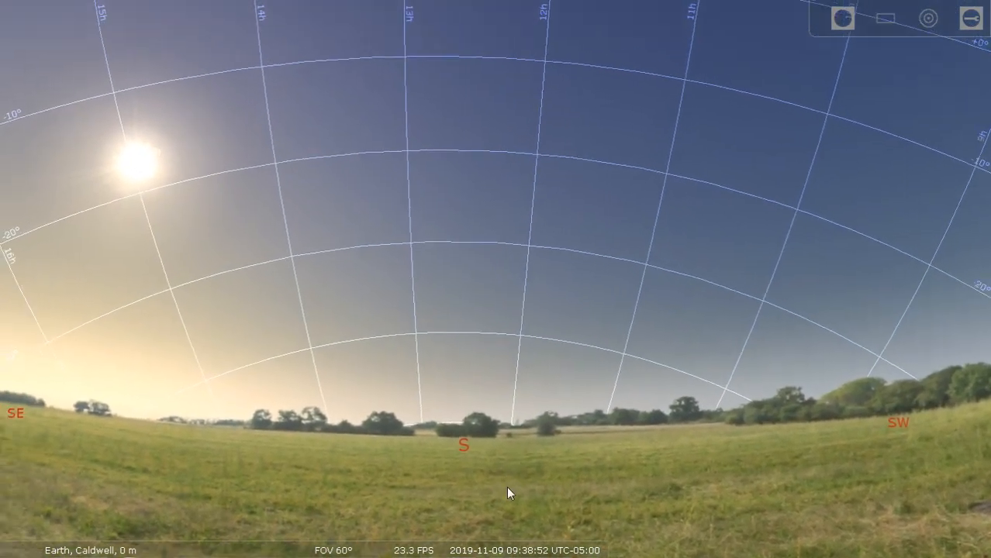
scroll(506, 486, down, 1)
scroll(460, 450, down, 3)
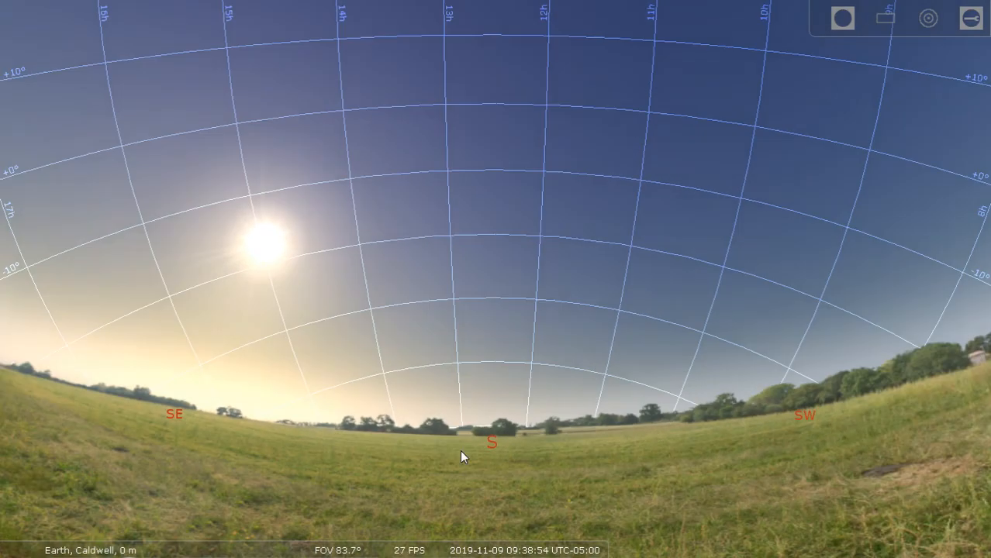
scroll(461, 450, down, 2)
drag(511, 449, 541, 557)
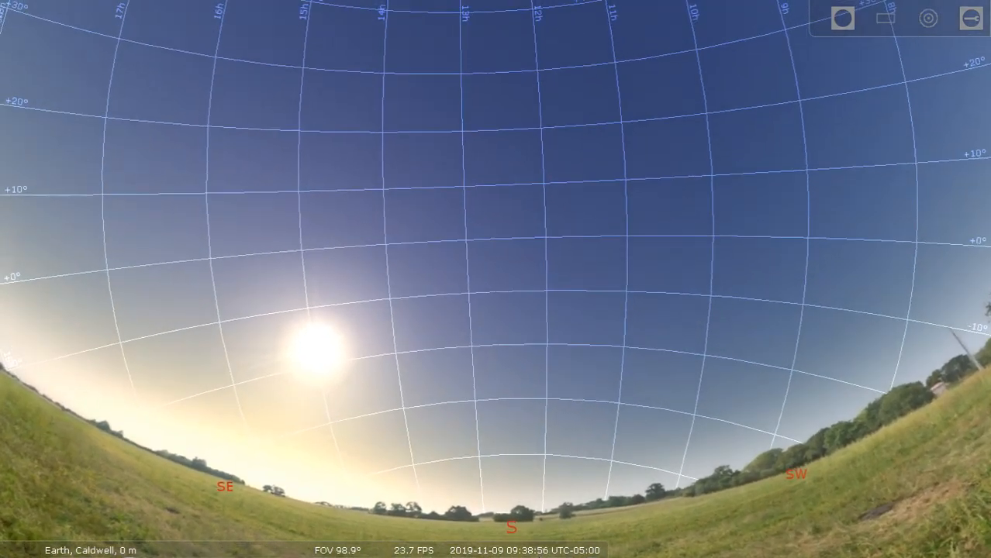
scroll(516, 485, down, 5)
drag(478, 358, 482, 536)
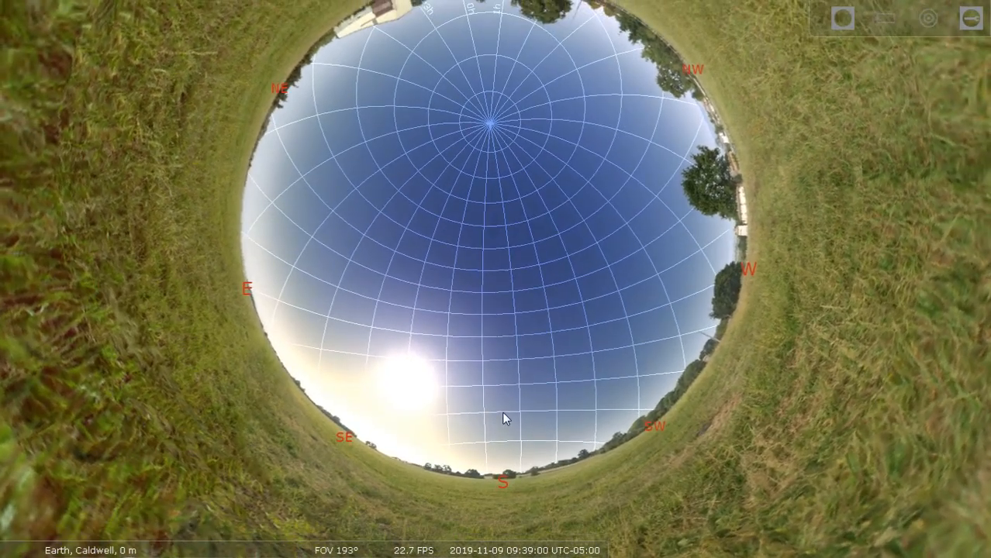
- Hide the atmosphere and the ground so that the stars and grid below the horizon are displayed too
mouse_move(480, 548)
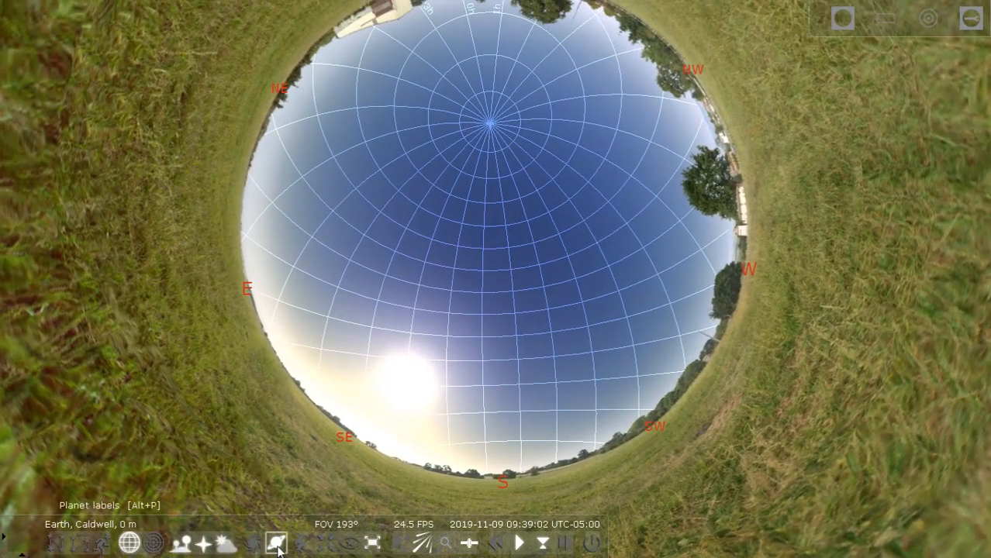
click(225, 547)
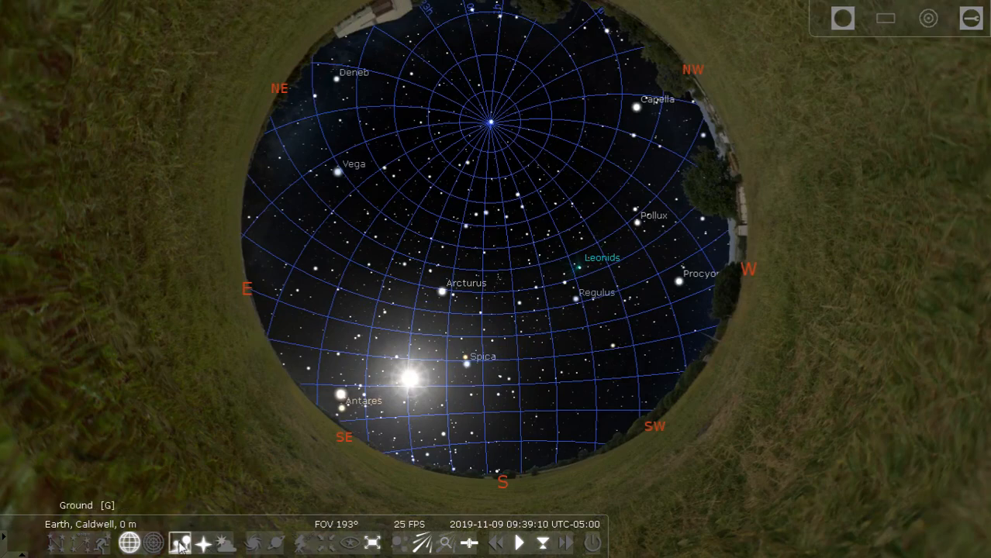
click(180, 545)
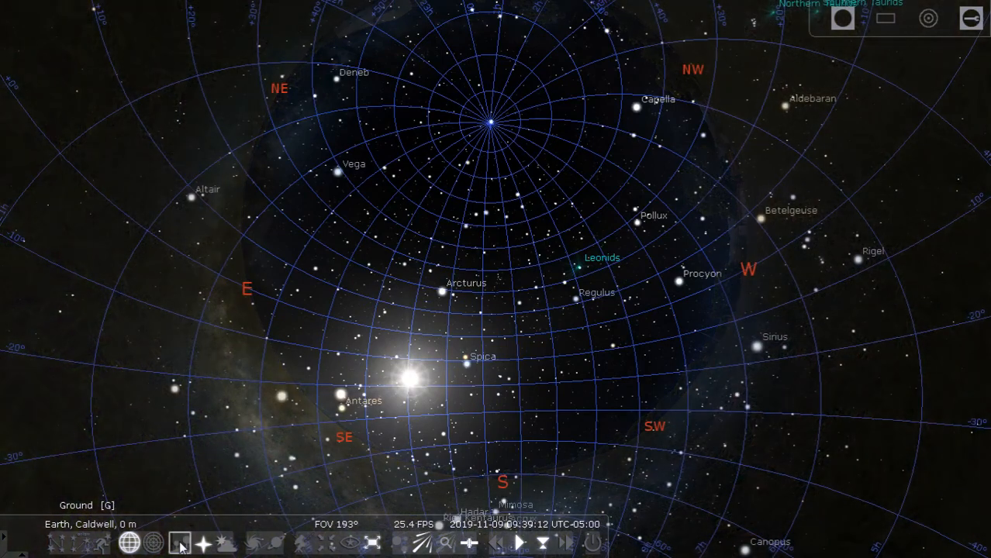
- Widen the field of view to 235° and examine how the equatorial grid lines run around the north celestial pole
drag(508, 357, 504, 397)
drag(494, 194, 348, 284)
scroll(532, 196, down, 2)
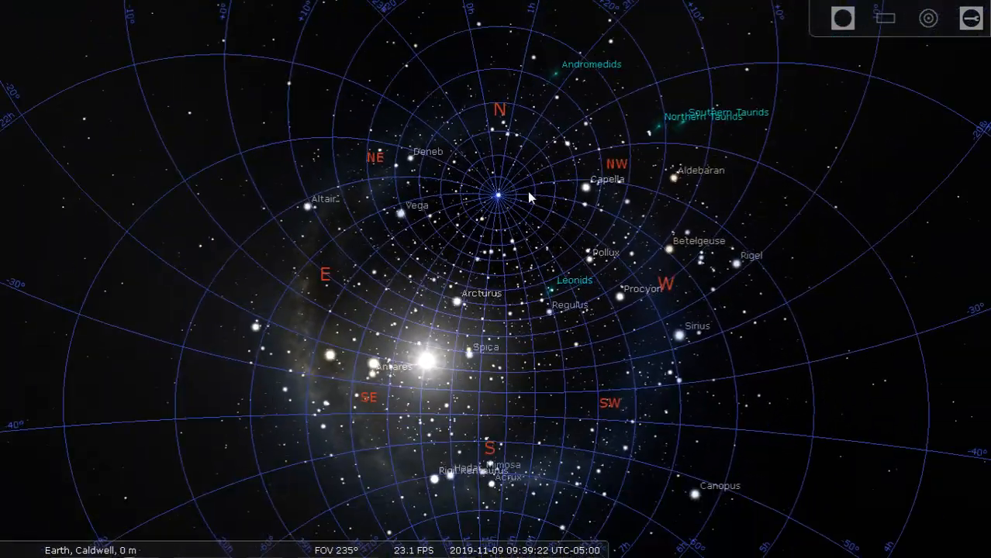
drag(529, 191, 494, 247)
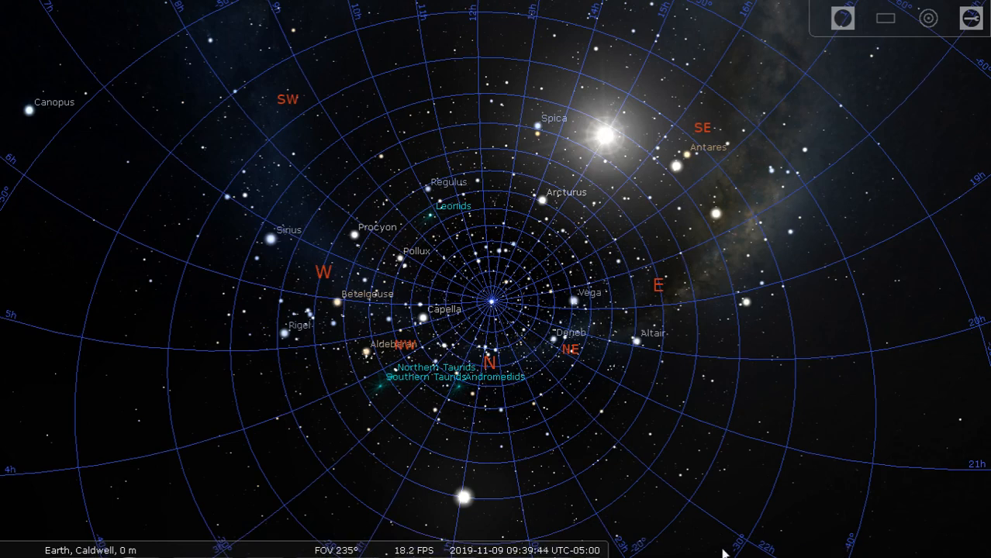
mouse_move(593, 548)
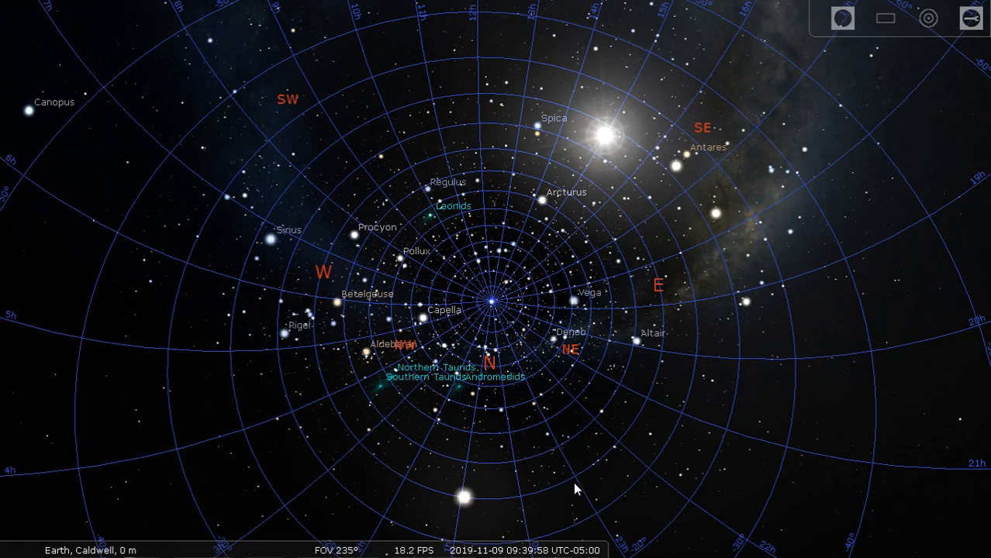
drag(641, 369, 721, 515)
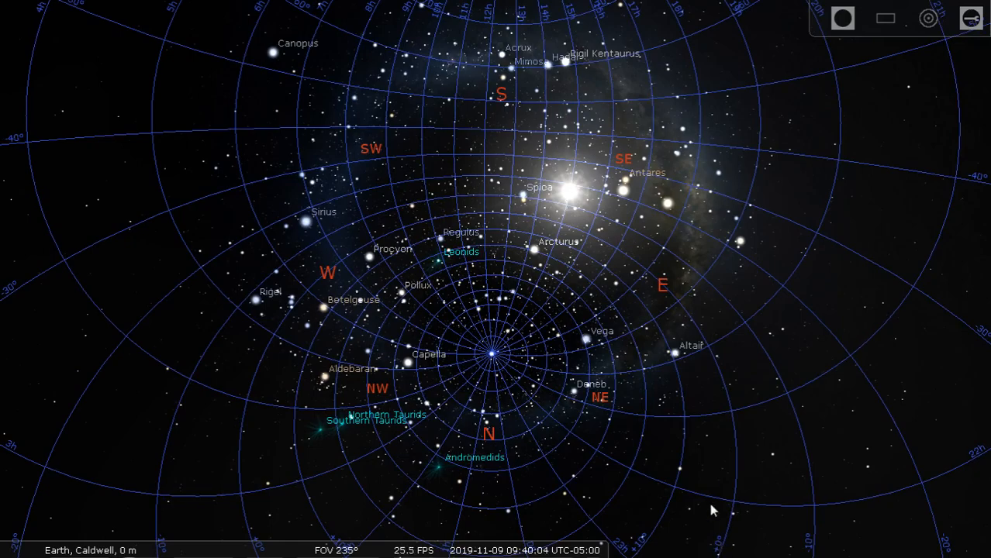
drag(532, 390, 519, 296)
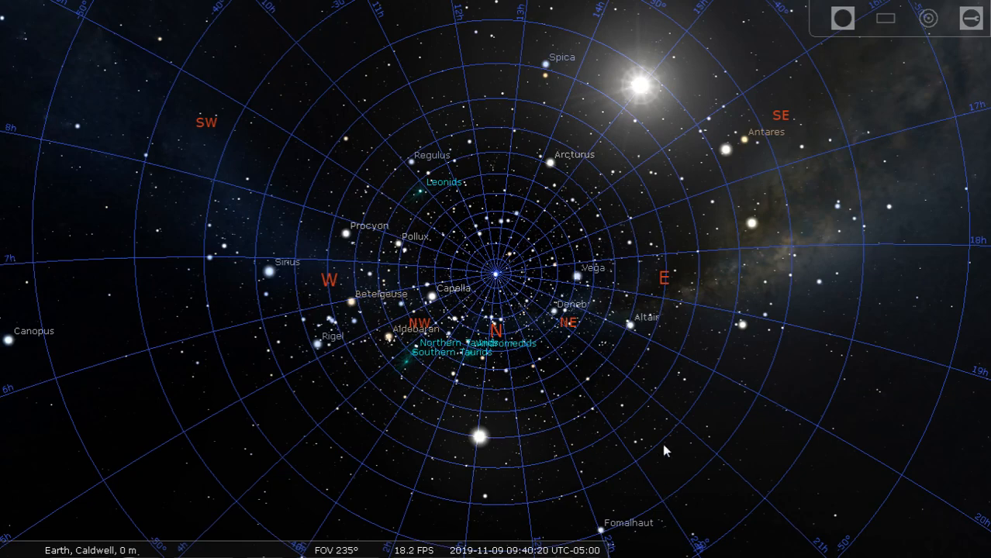
drag(666, 442, 600, 521)
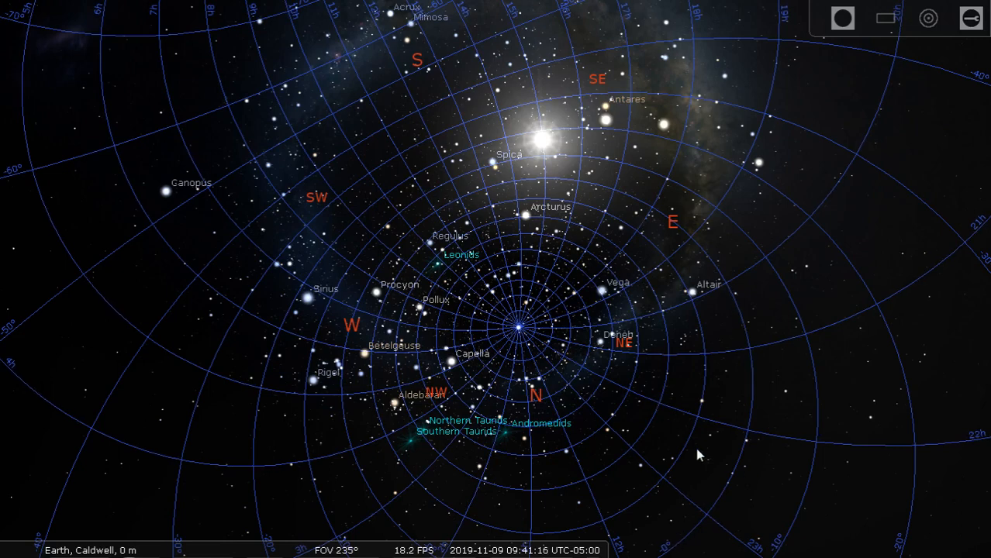
drag(695, 447, 617, 345)
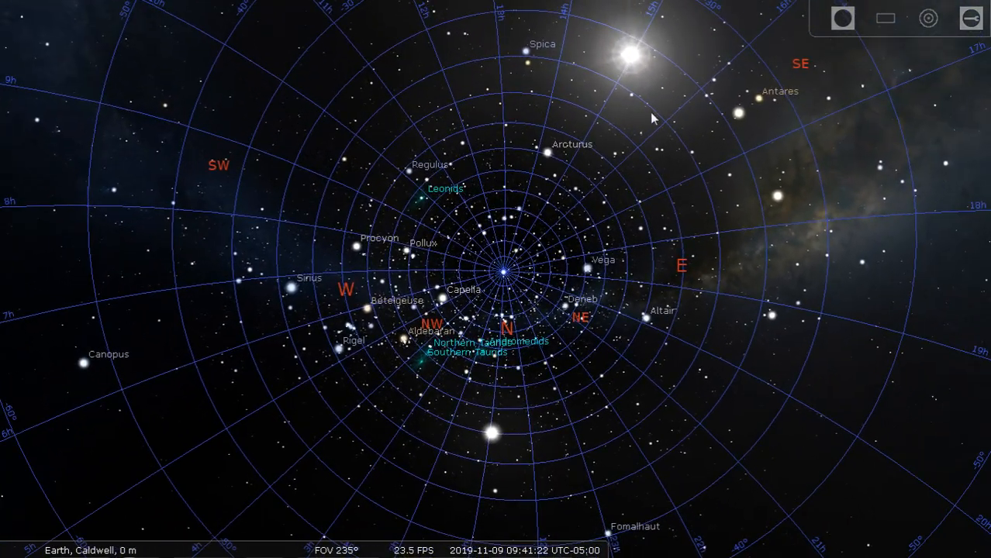
- Select the Sun to display its coordinates and other information
click(635, 60)
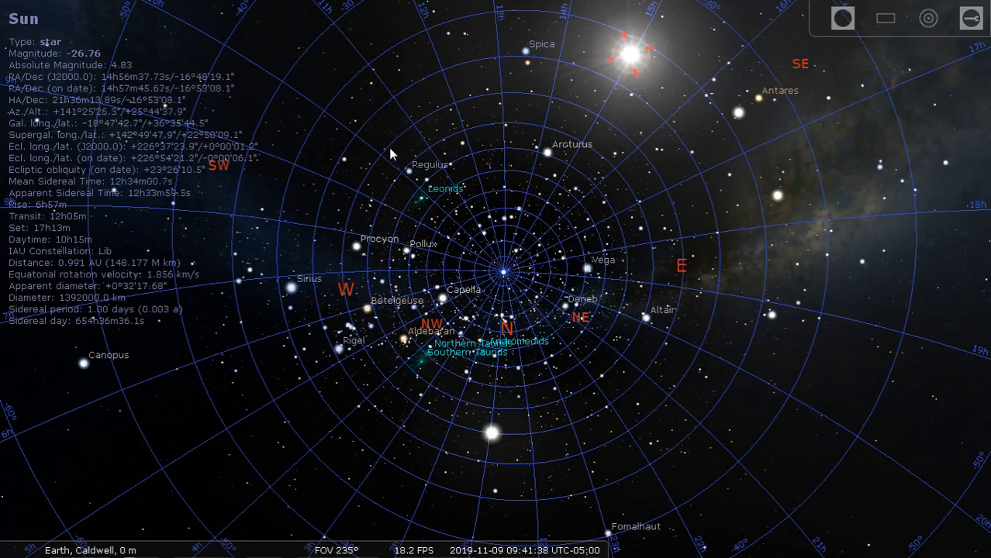
- Set the observing location to Morgantown, United States, by searching the location list for "morga"
mouse_move(35, 349)
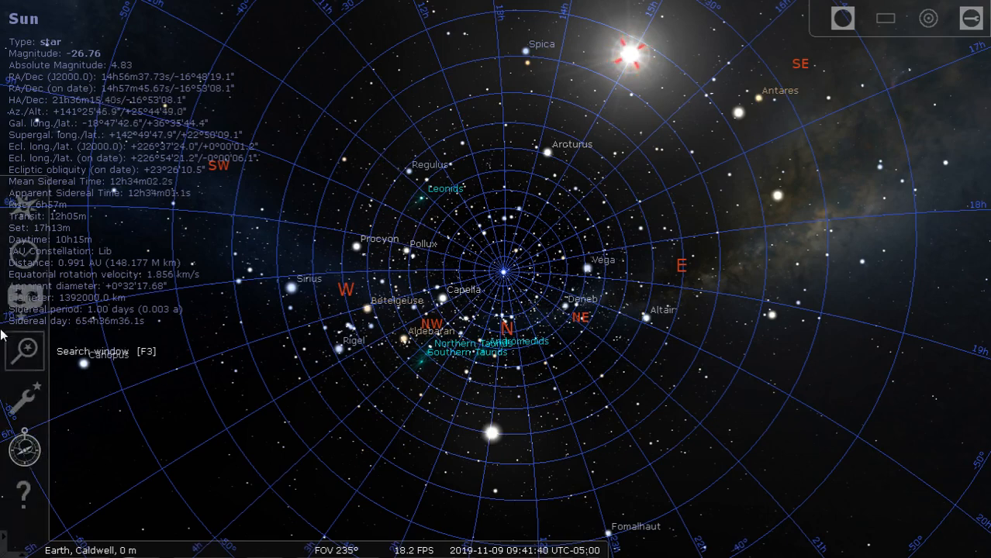
click(29, 208)
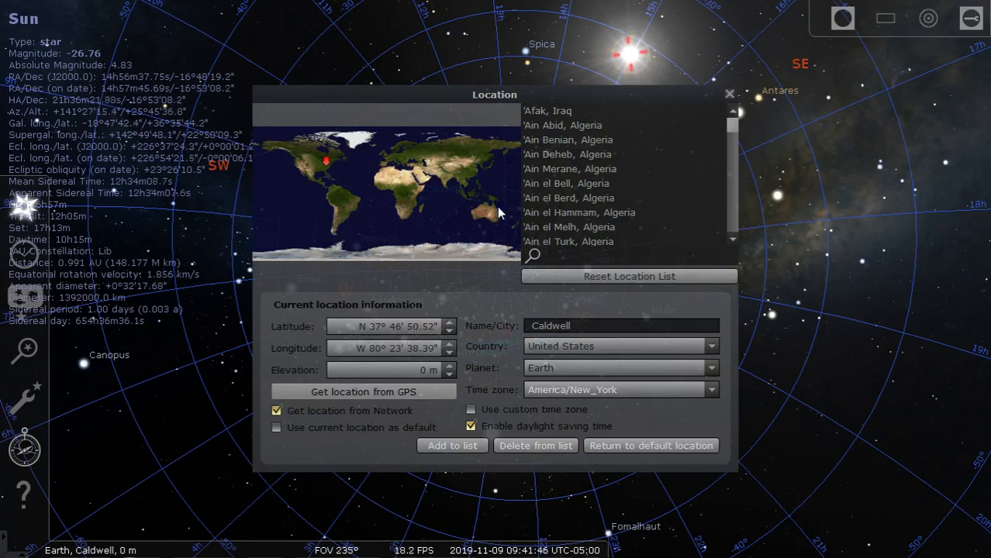
text(mor)
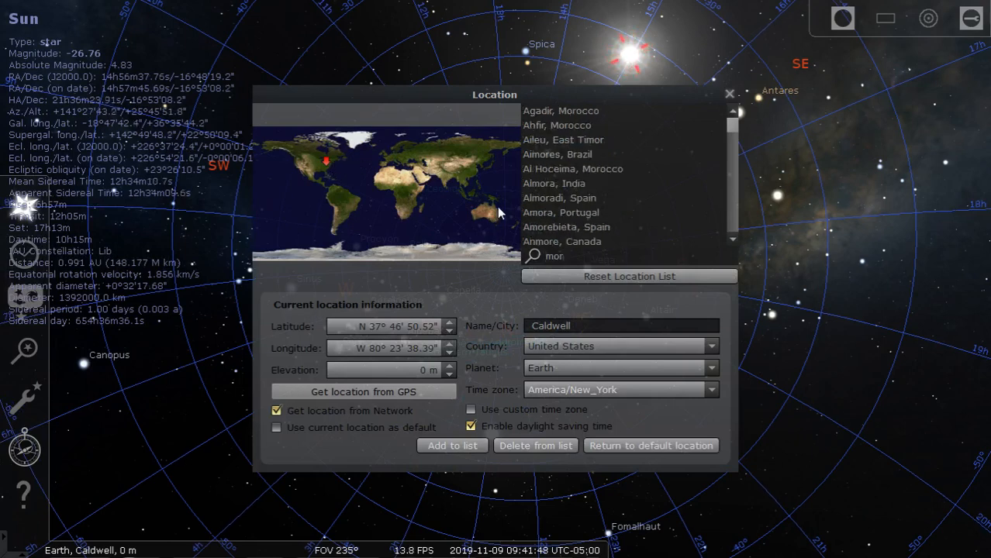
text(ga)
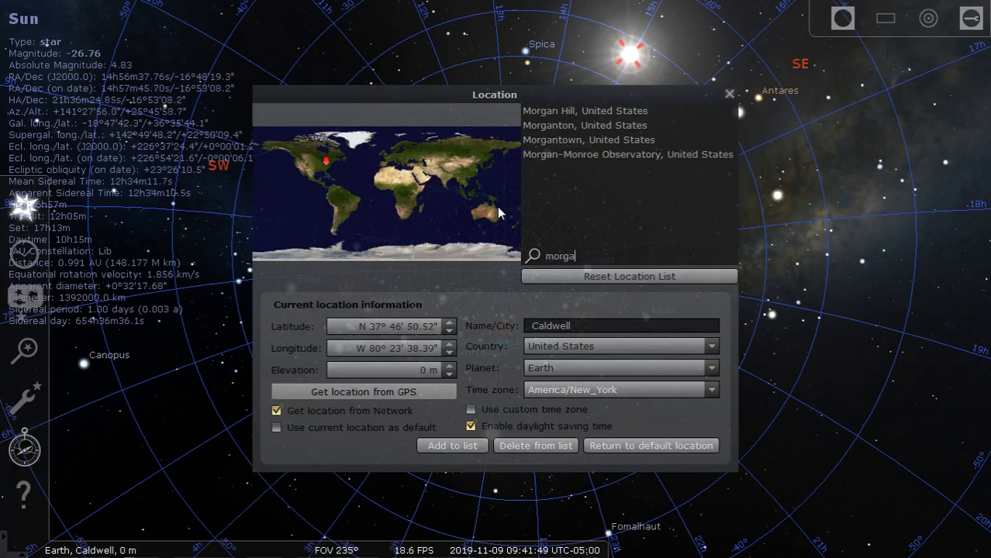
click(591, 140)
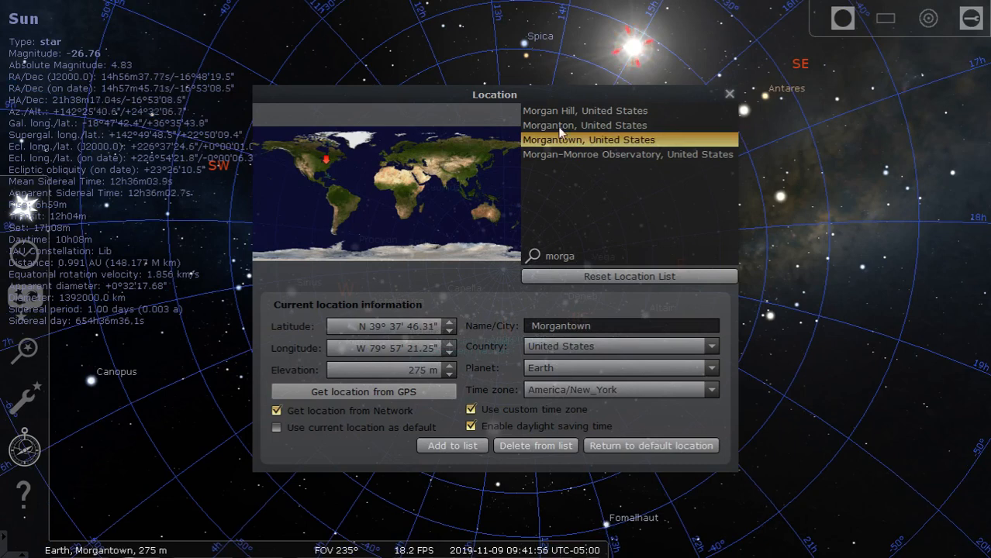
click(729, 93)
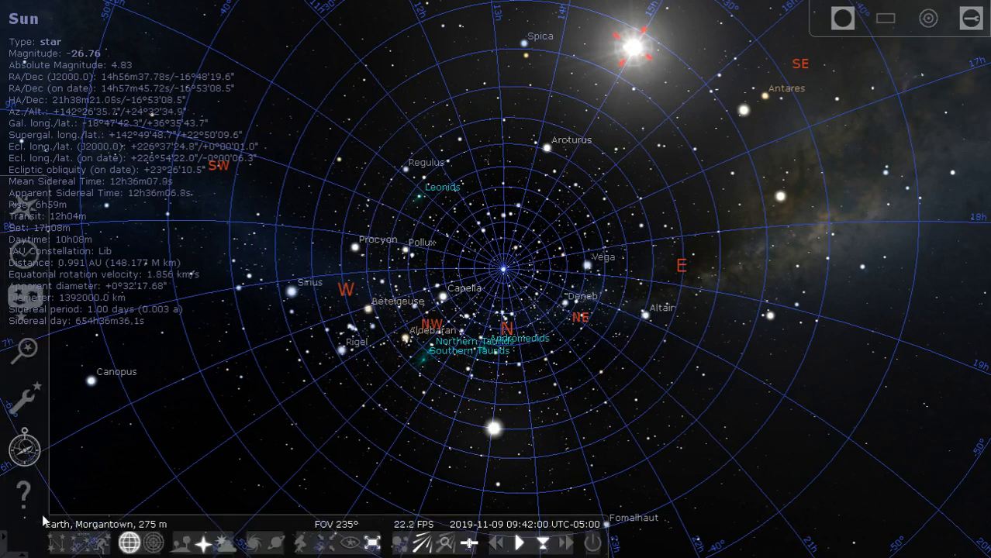
- Open the date and time settings and advance the date day by day to 2019-11-18
mouse_move(129, 539)
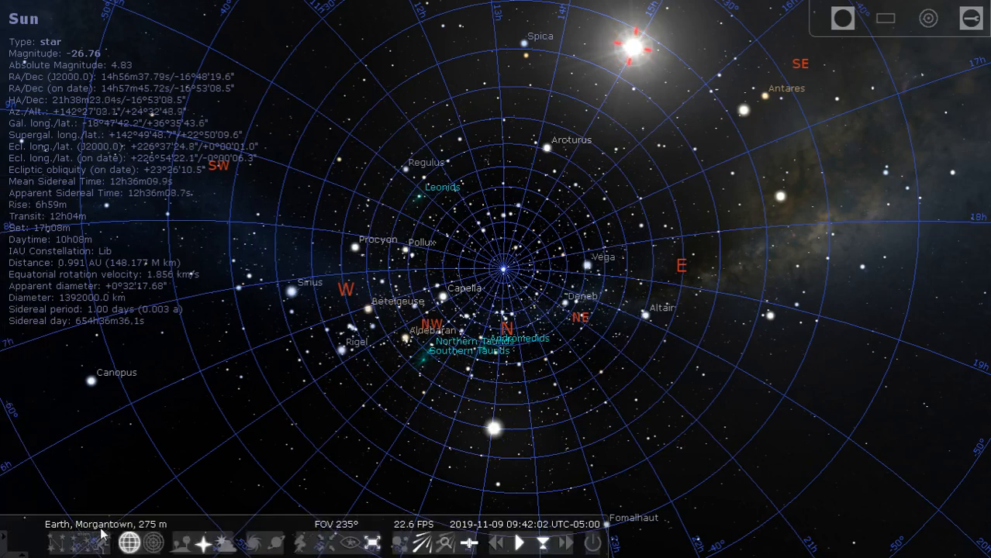
mouse_move(2, 314)
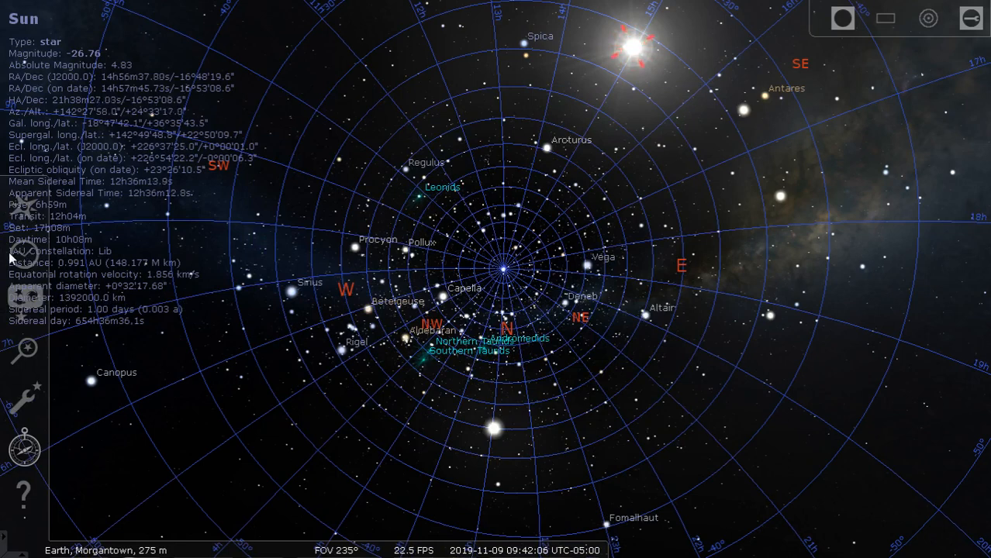
click(27, 255)
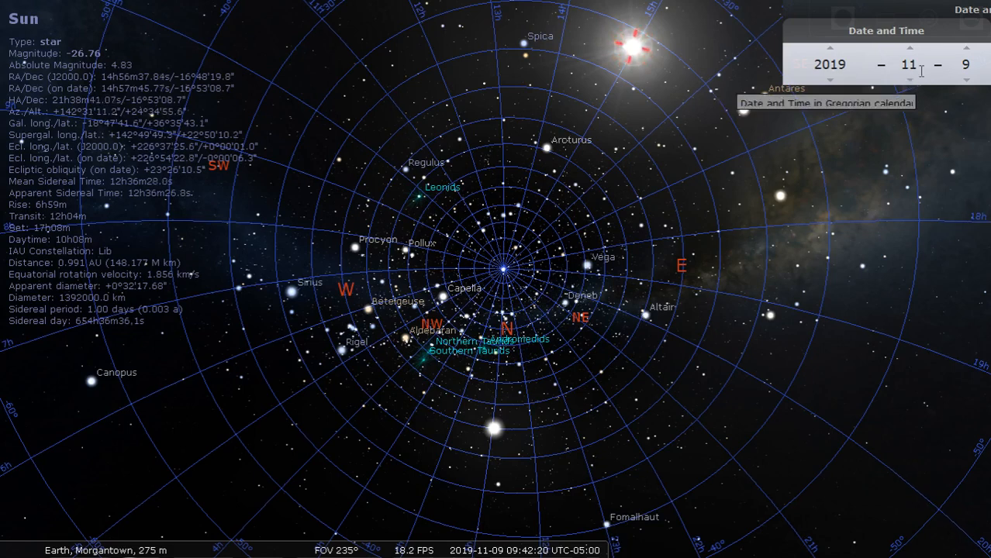
click(968, 52)
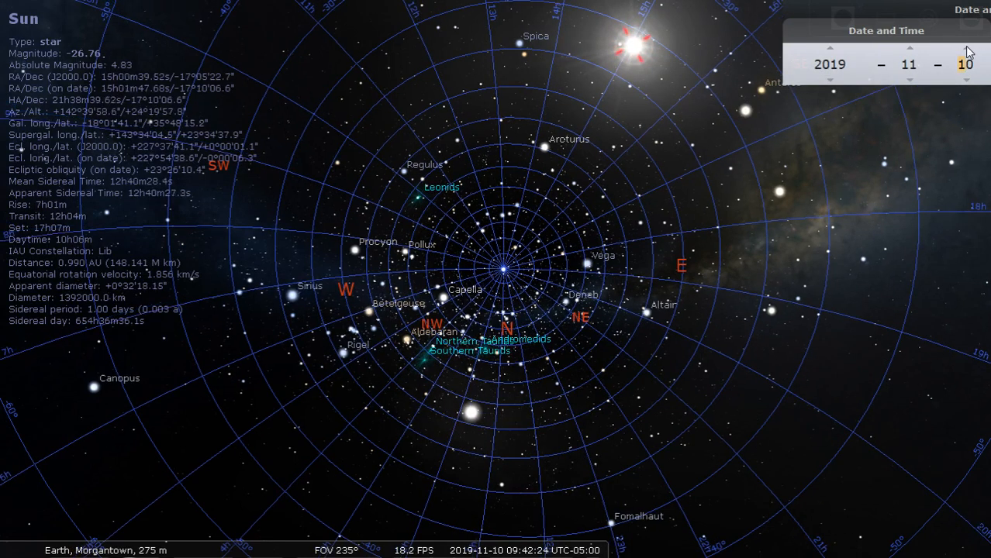
click(968, 51)
click(967, 51)
click(967, 52)
click(967, 52)
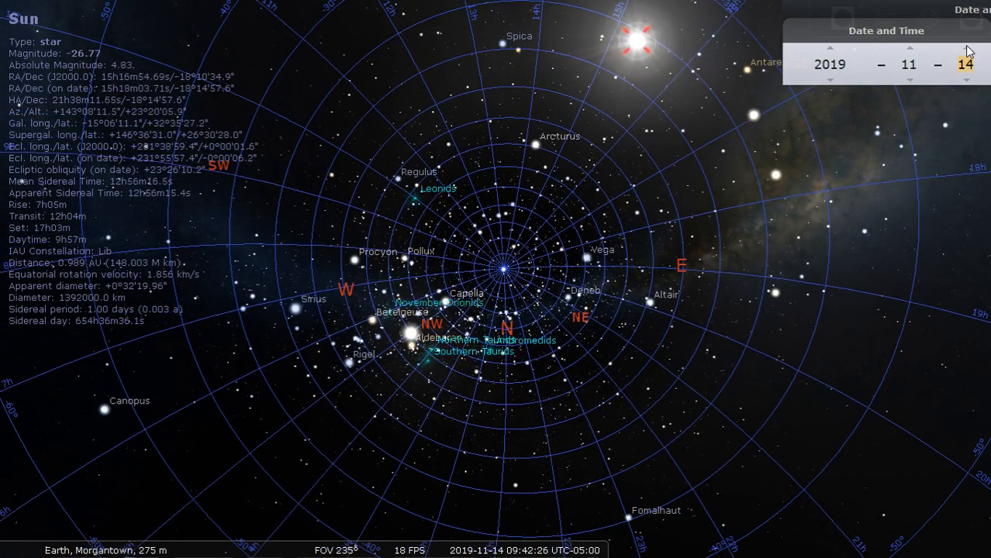
click(967, 51)
click(967, 51)
click(967, 52)
click(967, 51)
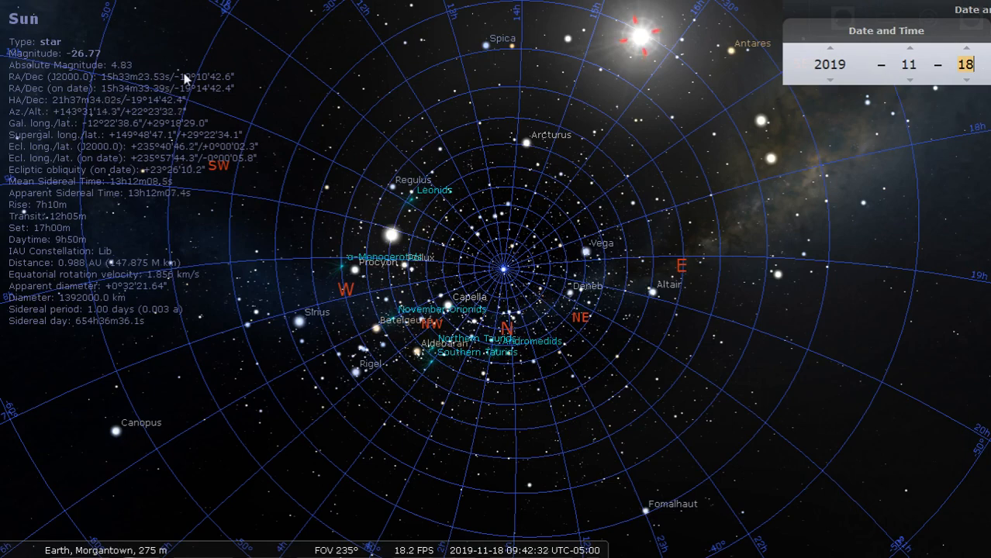
- Move the date back to 2019-09-12 by changing the month to 9 and the day to 12
click(909, 81)
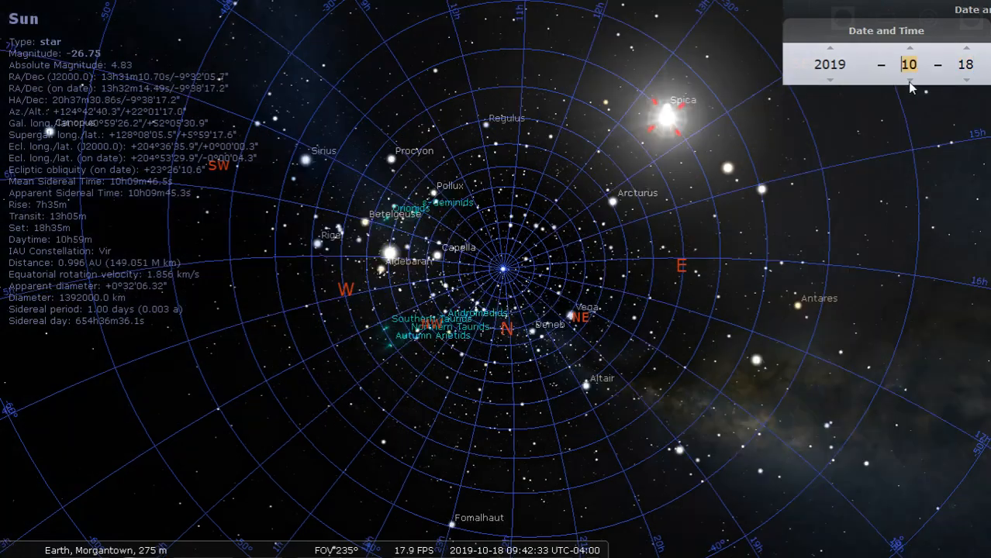
click(910, 80)
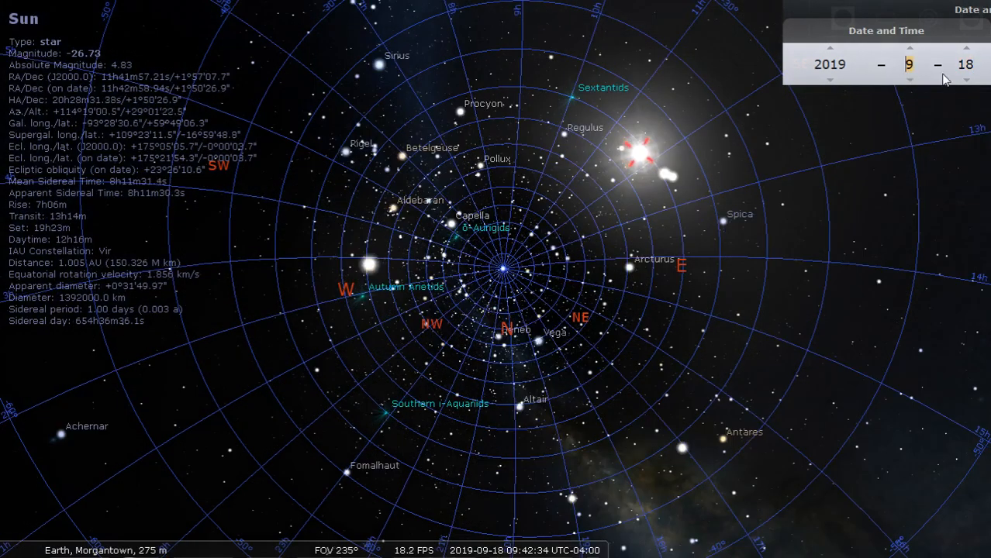
scroll(968, 77, down, 6)
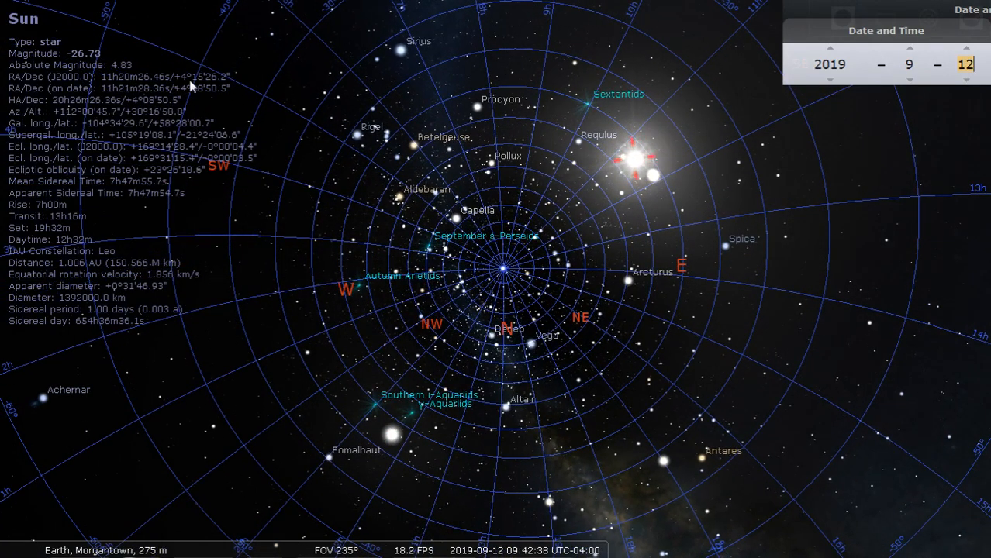
- Advance the date day by day to 2019-09-23 to follow the Sun's changing coordinates
click(967, 50)
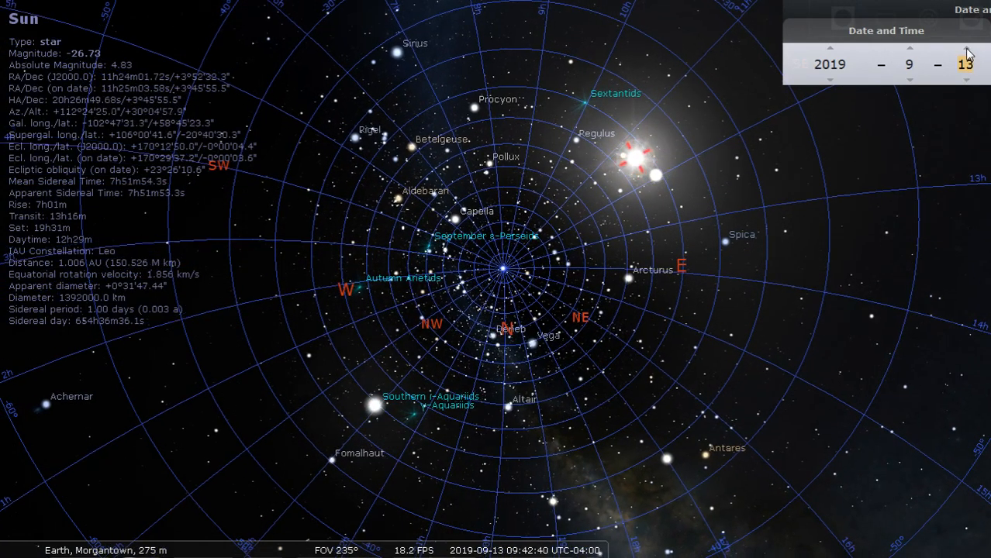
click(967, 49)
click(967, 50)
click(967, 49)
click(968, 49)
click(967, 50)
click(967, 50)
click(967, 50)
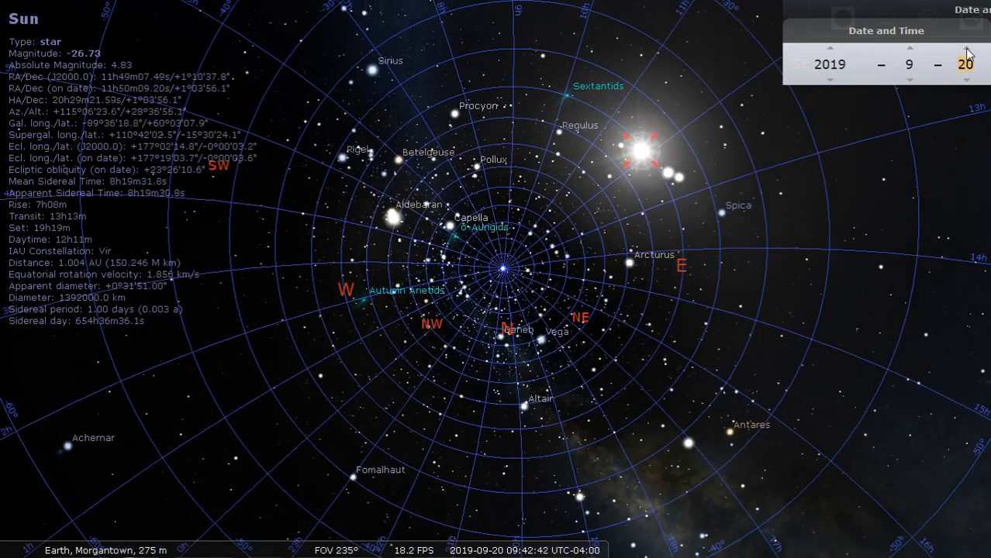
click(967, 50)
click(967, 50)
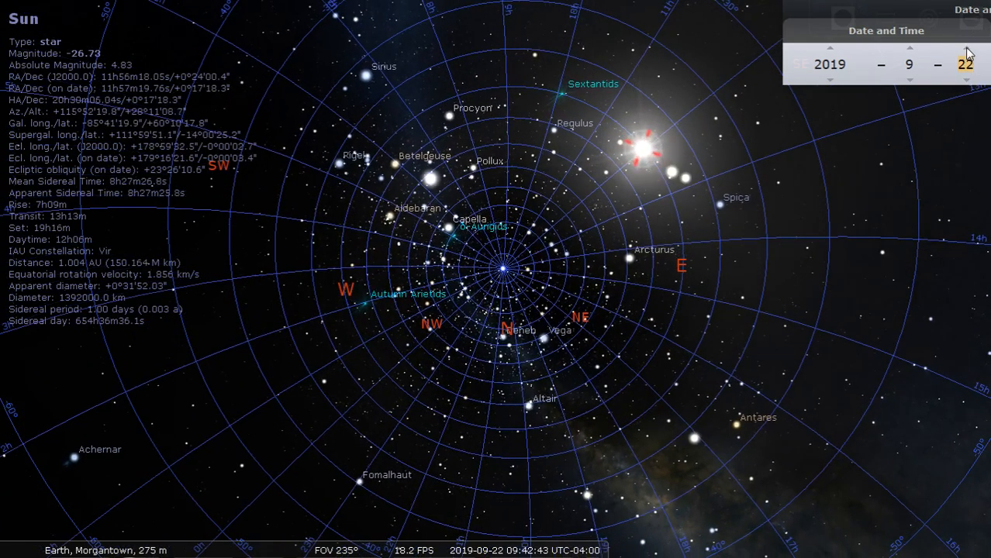
click(967, 50)
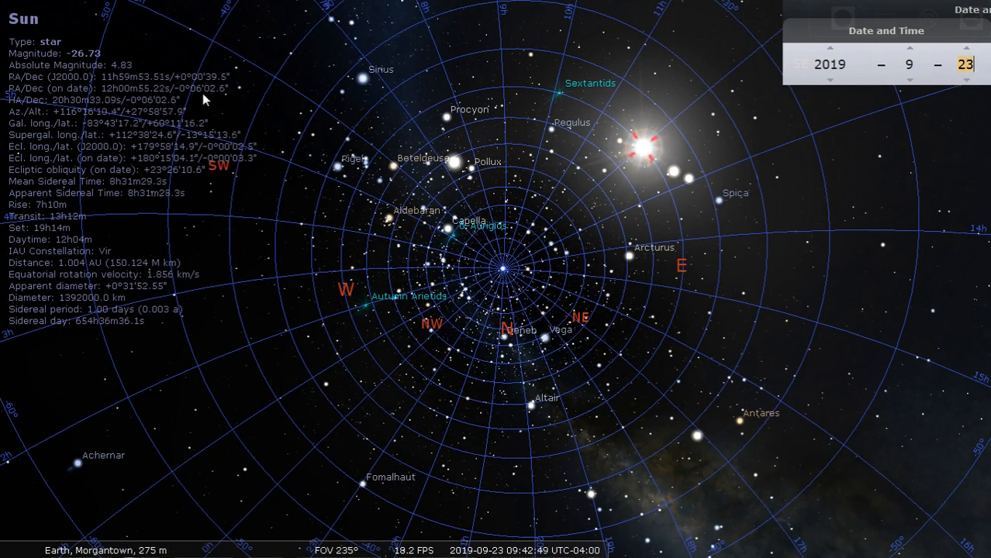
- Fast-forward time on 2019-09-23 to about 10:27 and restore the normal time rate
mouse_move(497, 543)
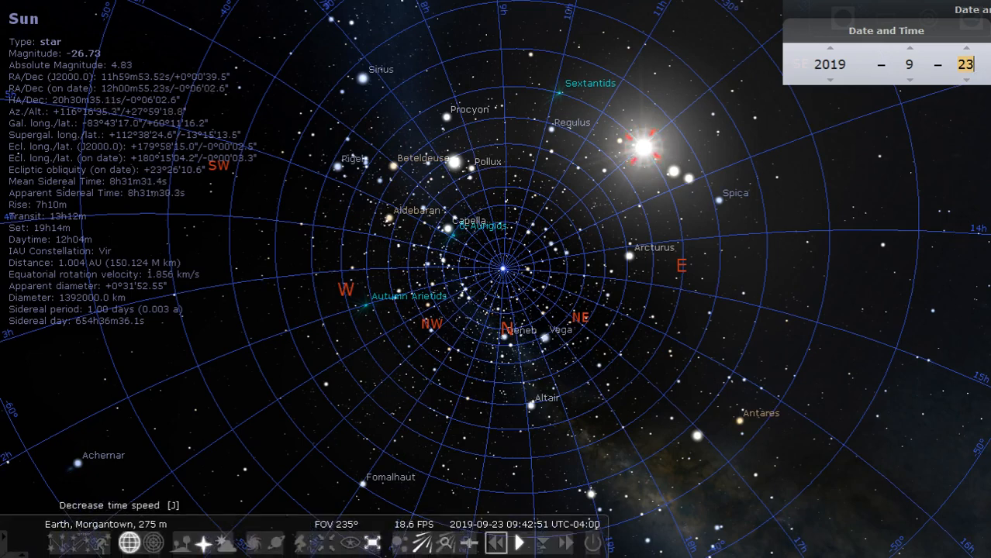
click(564, 547)
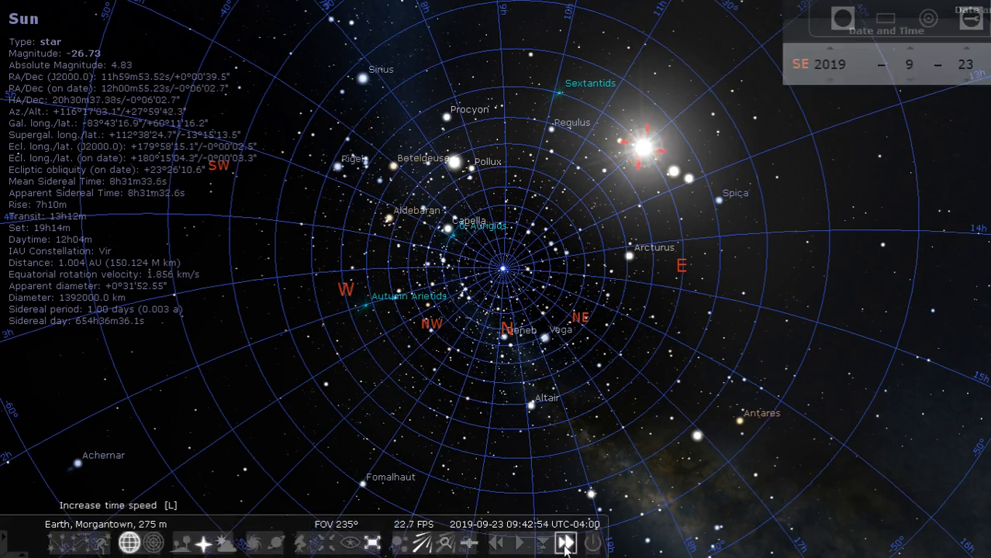
click(564, 547)
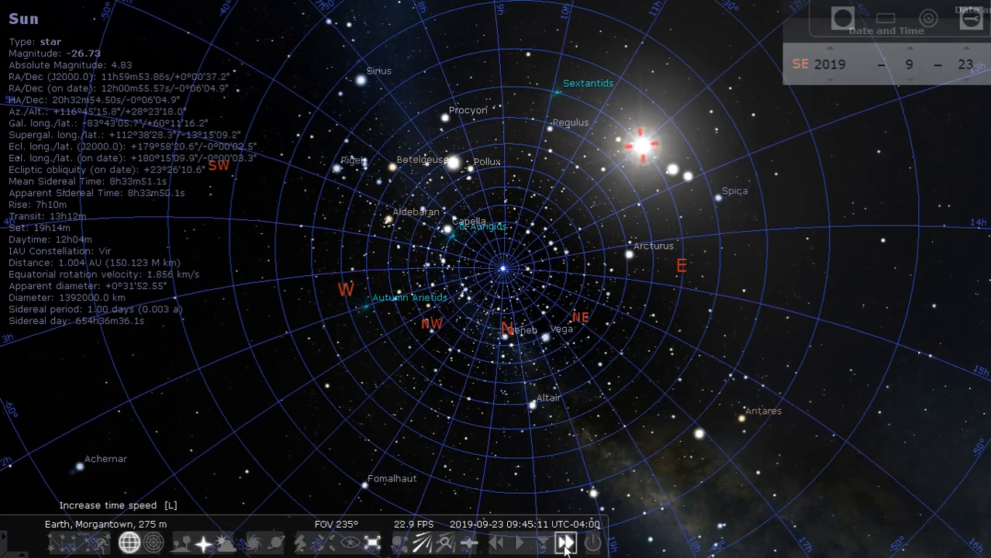
click(565, 546)
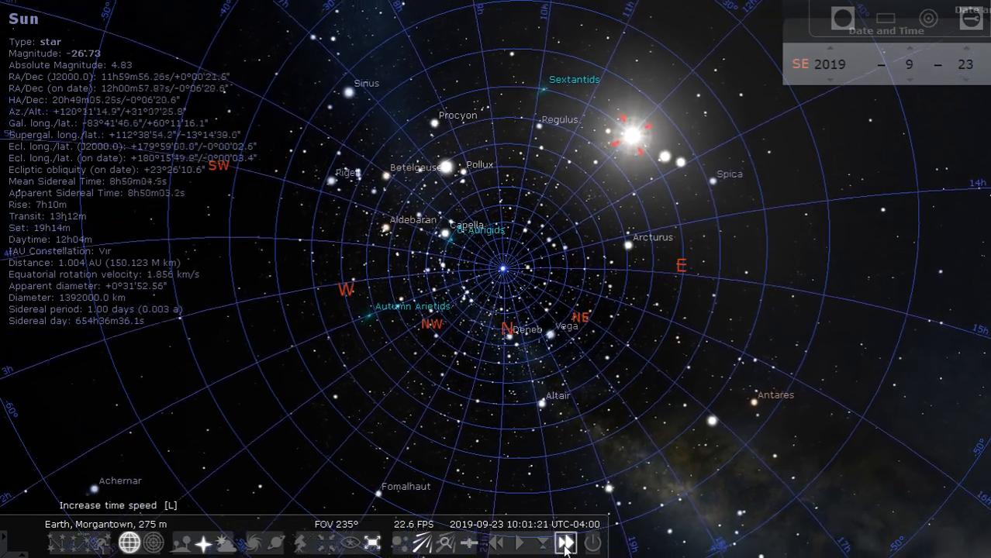
click(519, 543)
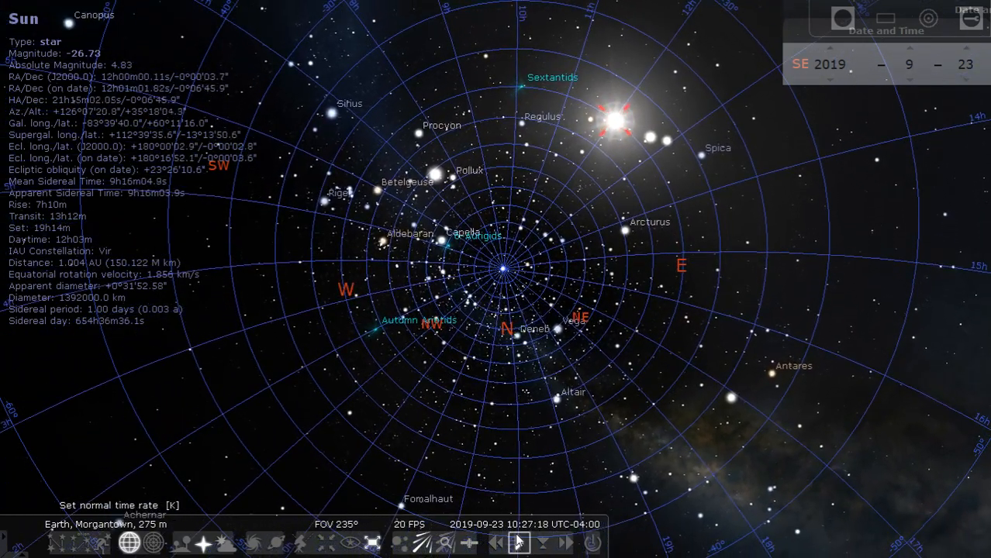
- Rewind time to about 10:23:36, restore the normal rate and pause the simulation
click(495, 546)
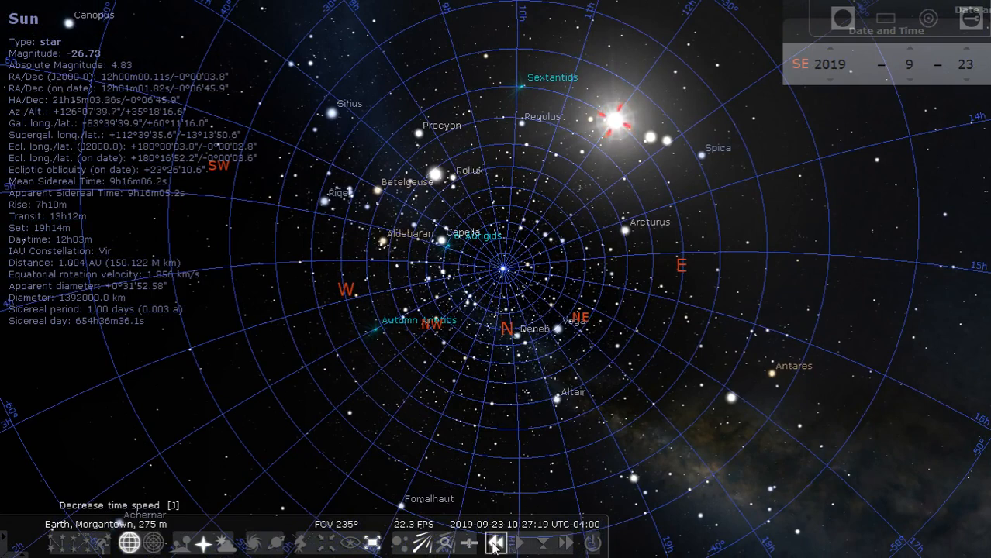
click(495, 545)
click(495, 546)
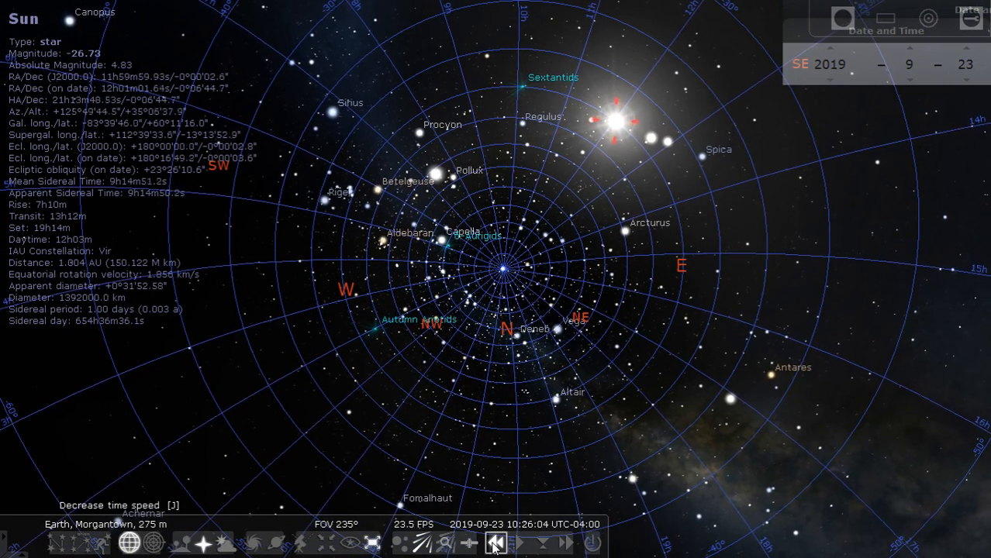
click(518, 545)
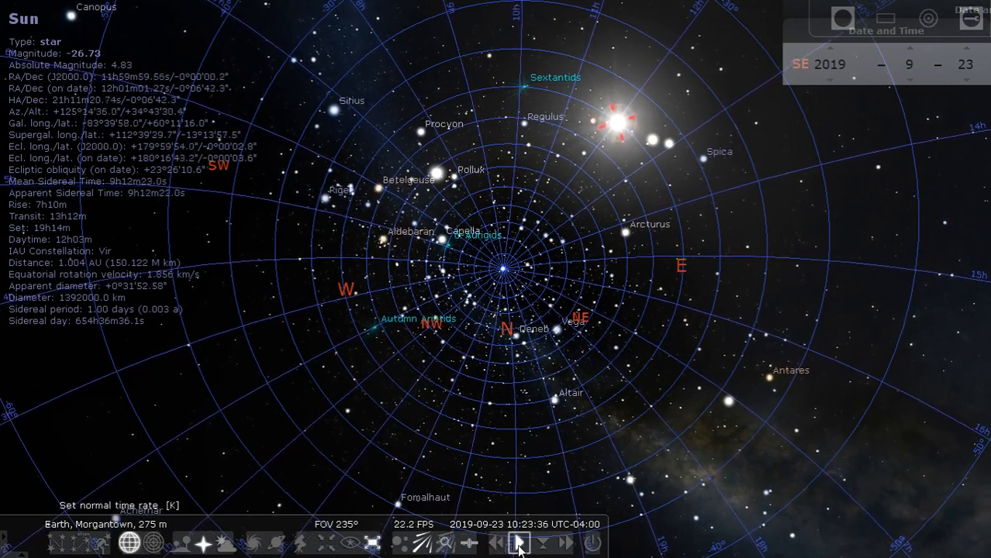
click(518, 545)
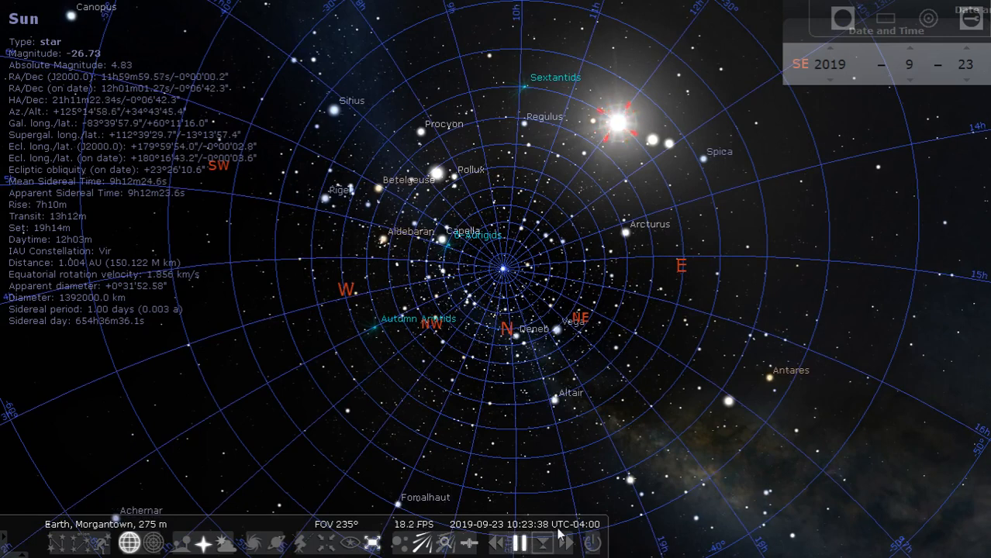
mouse_move(560, 532)
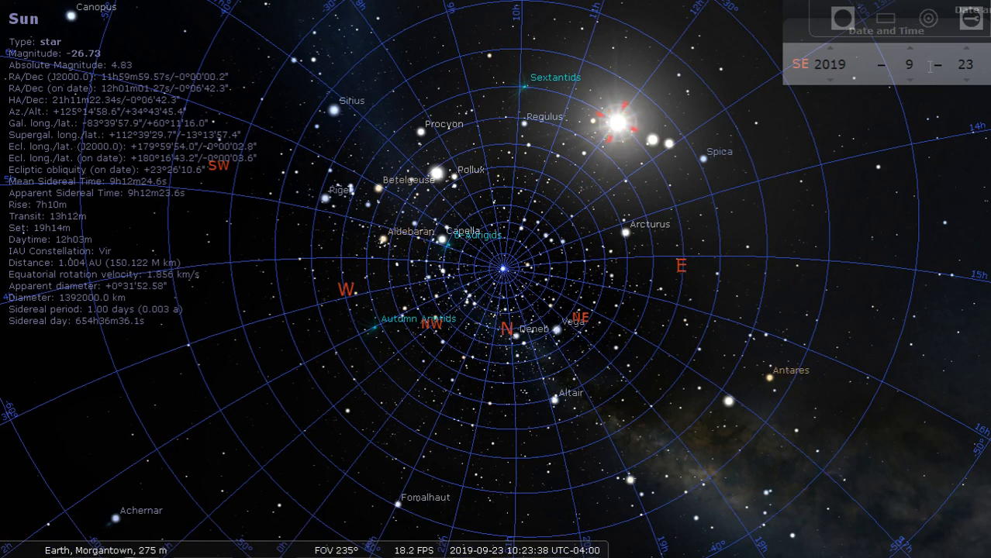
- Switch to the Stellarium Web page in Chrome
mouse_move(423, 543)
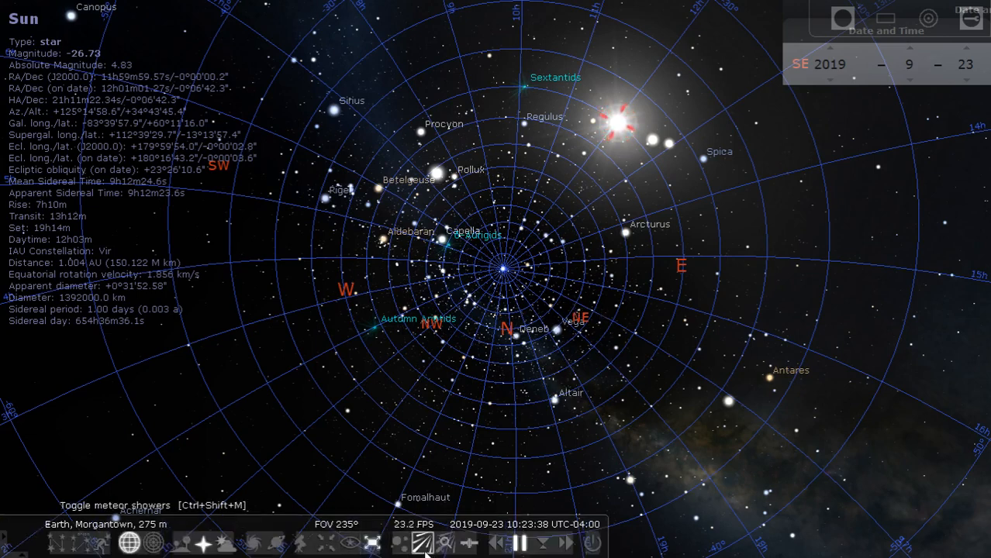
key(super)
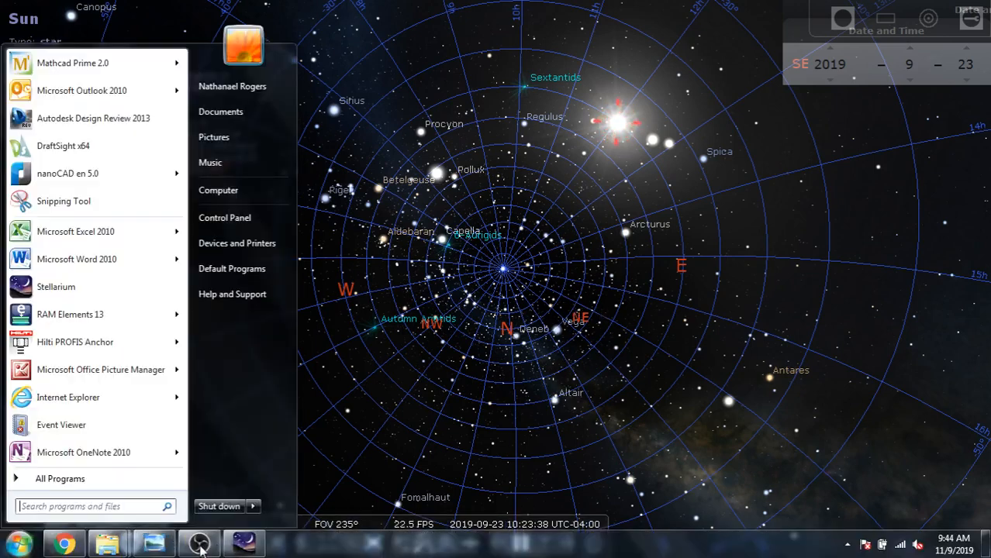
click(63, 545)
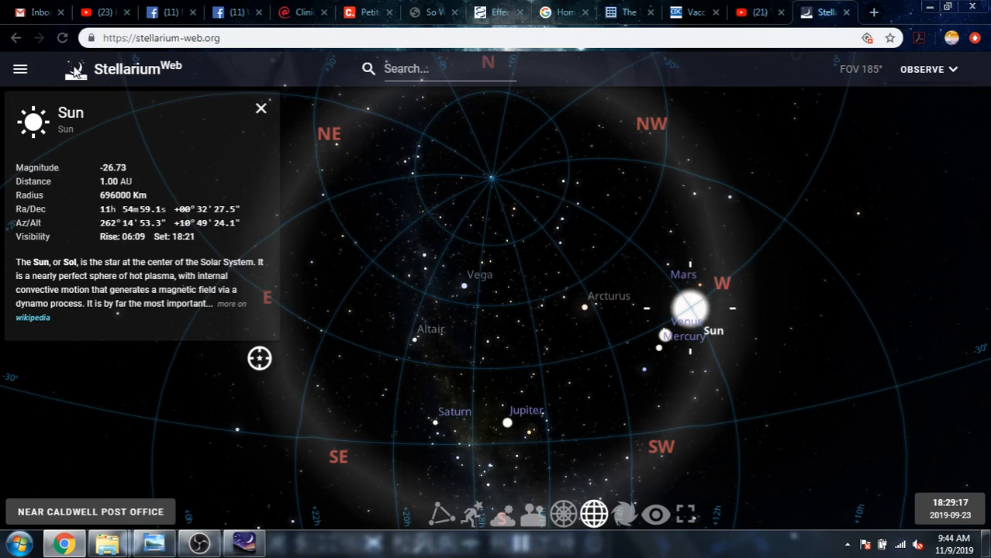
- Close the Sun's information, pause time at 18:29:36 on 2019-09-23 and reselect the Sun to refresh its coordinates
drag(586, 230, 729, 136)
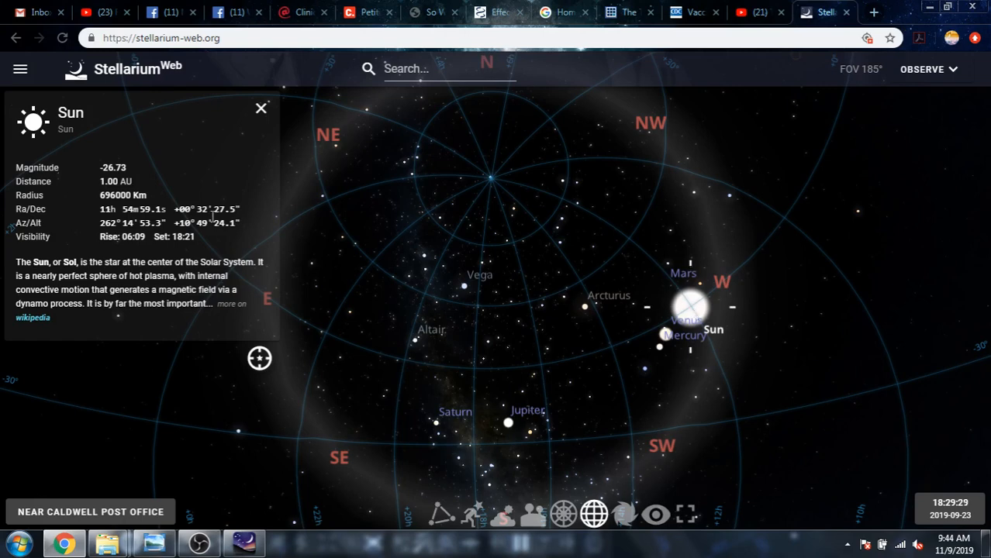
click(260, 109)
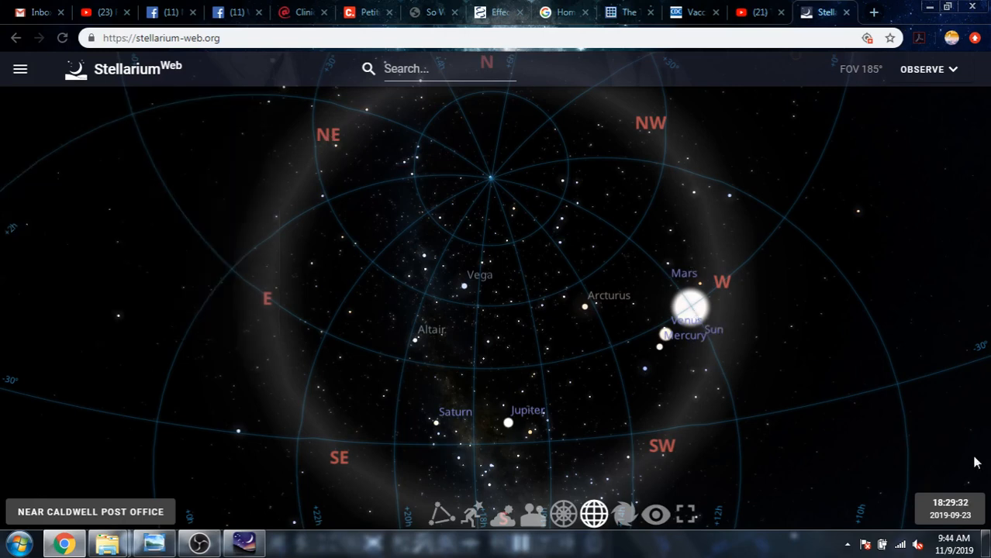
click(950, 509)
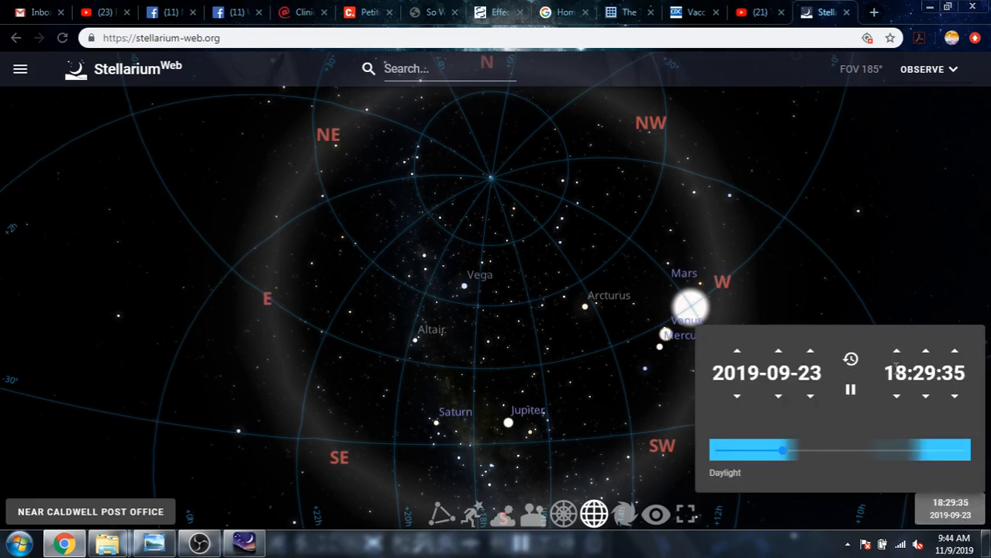
click(851, 389)
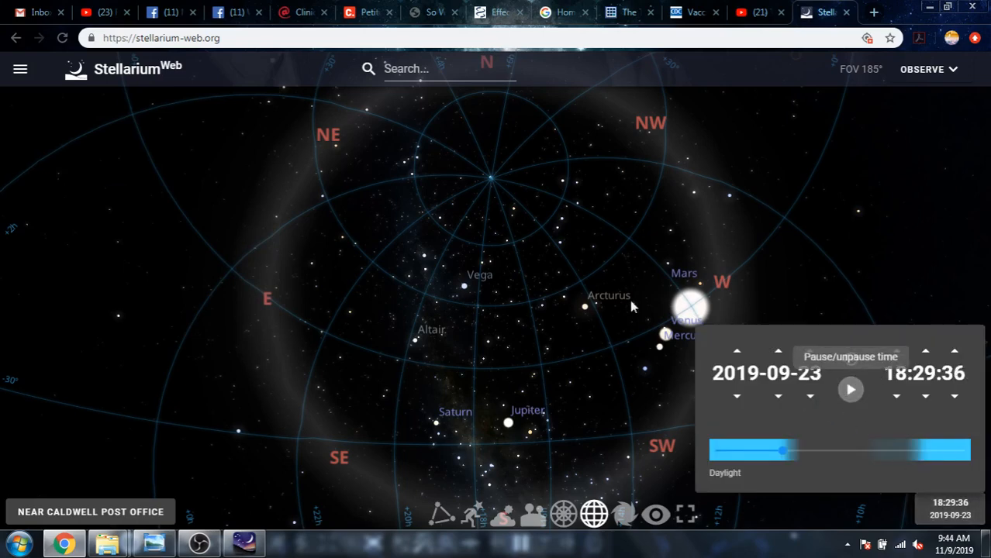
click(691, 309)
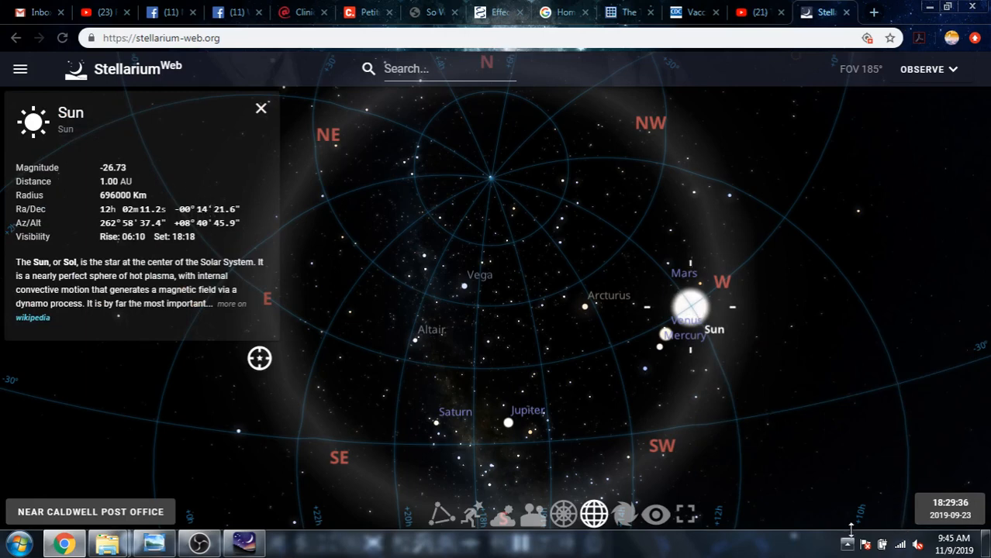
- Step the web sky's date forward to 2019-09-26 and back to 2019-09-23
click(953, 506)
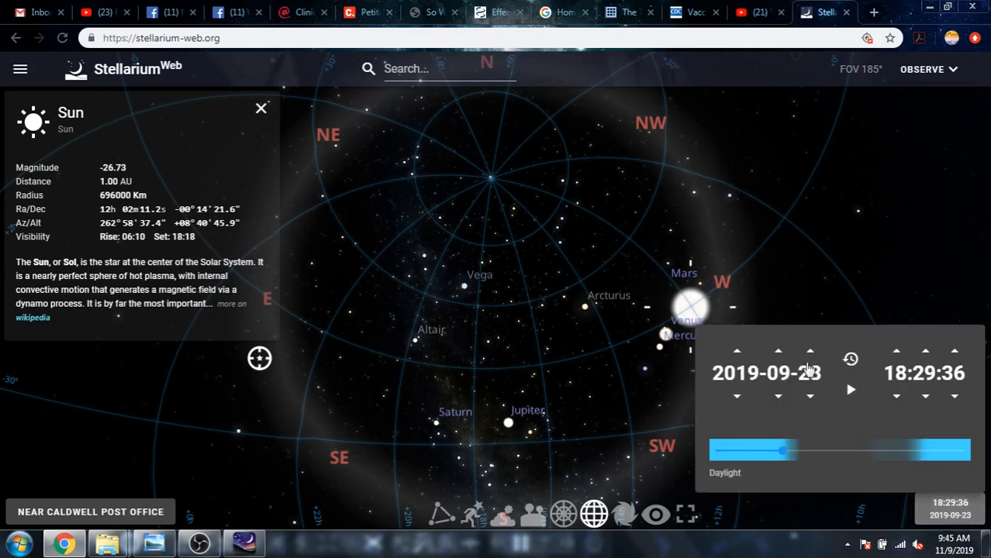
click(812, 353)
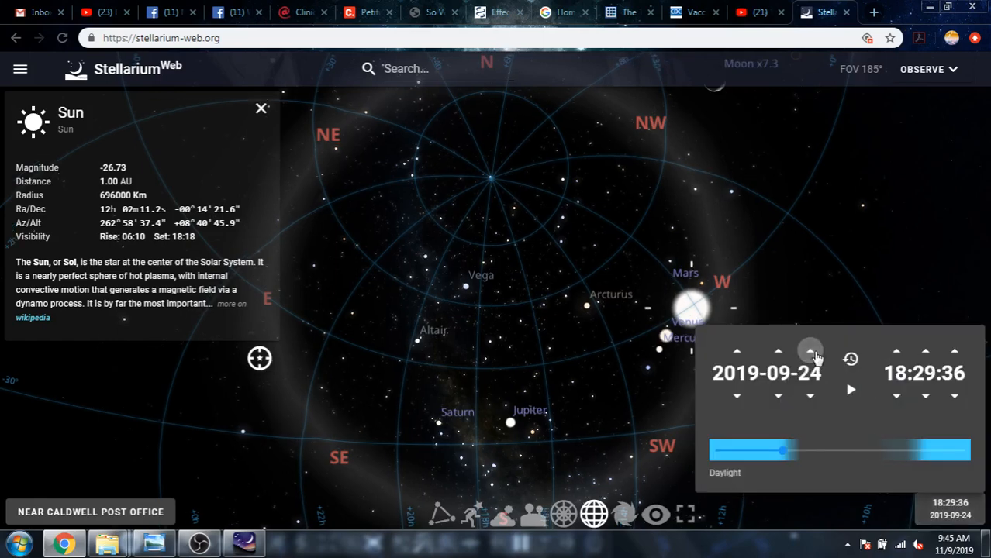
click(812, 353)
click(812, 354)
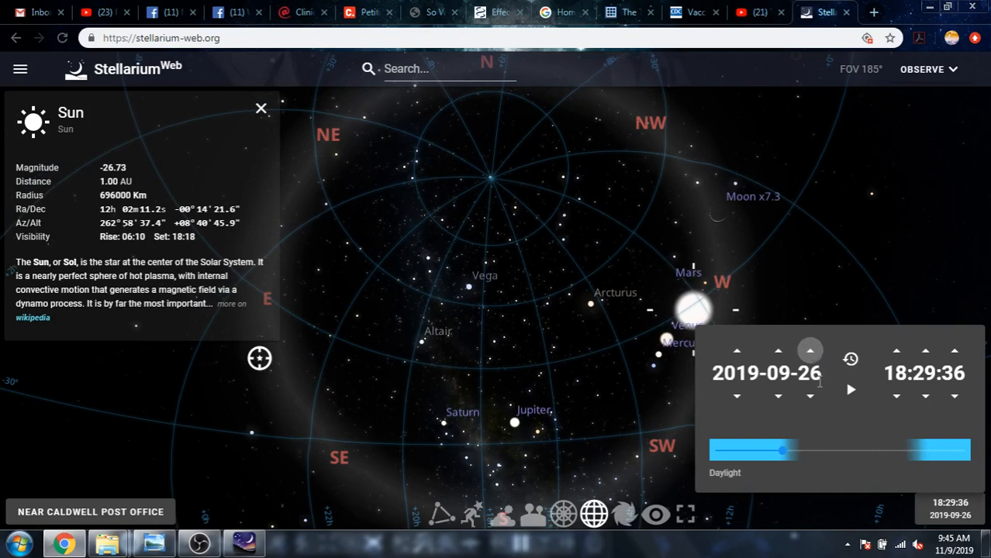
click(811, 397)
click(811, 396)
click(811, 397)
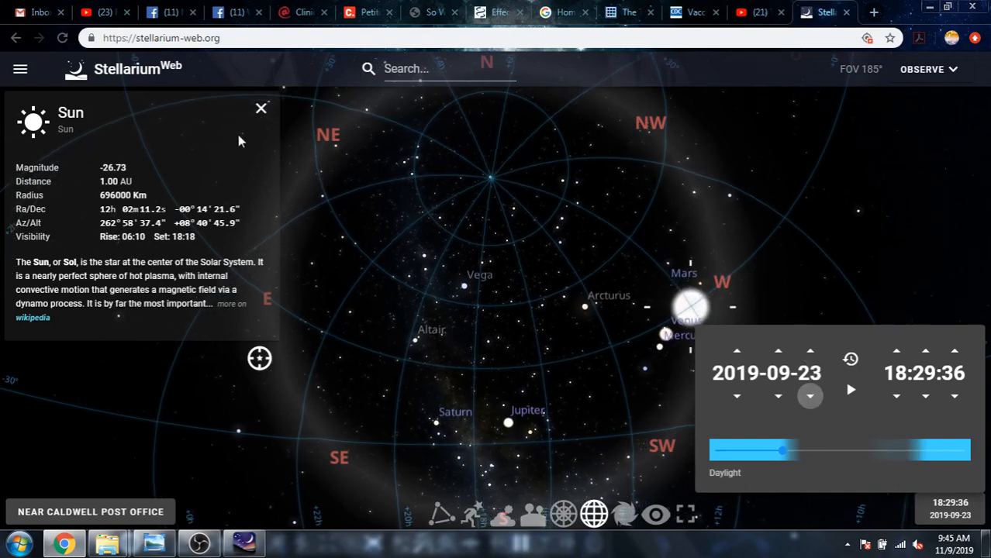
- Switch back to desktop Stellarium, fast-forward 2019-09-23 to about 22:39 and restore the normal time rate
click(245, 543)
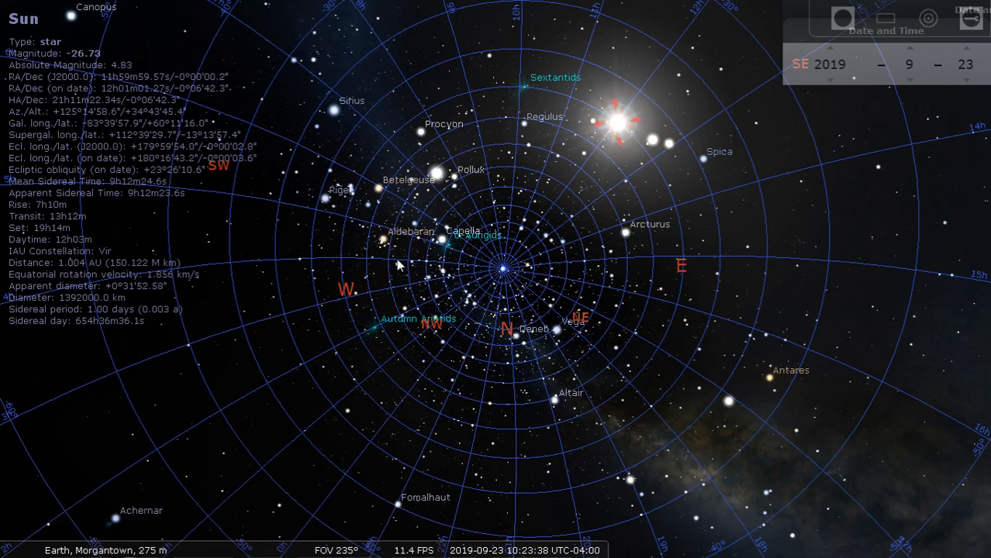
click(567, 543)
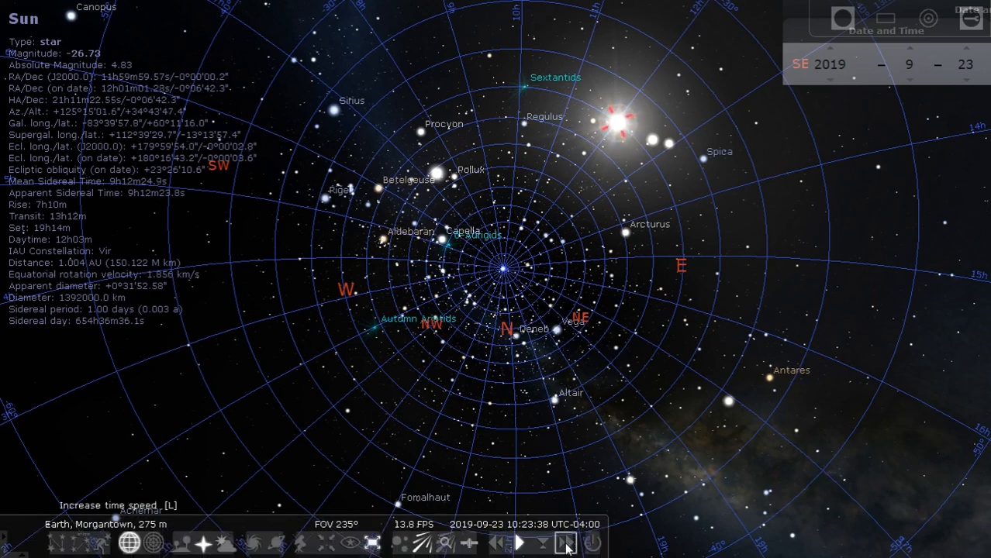
click(567, 543)
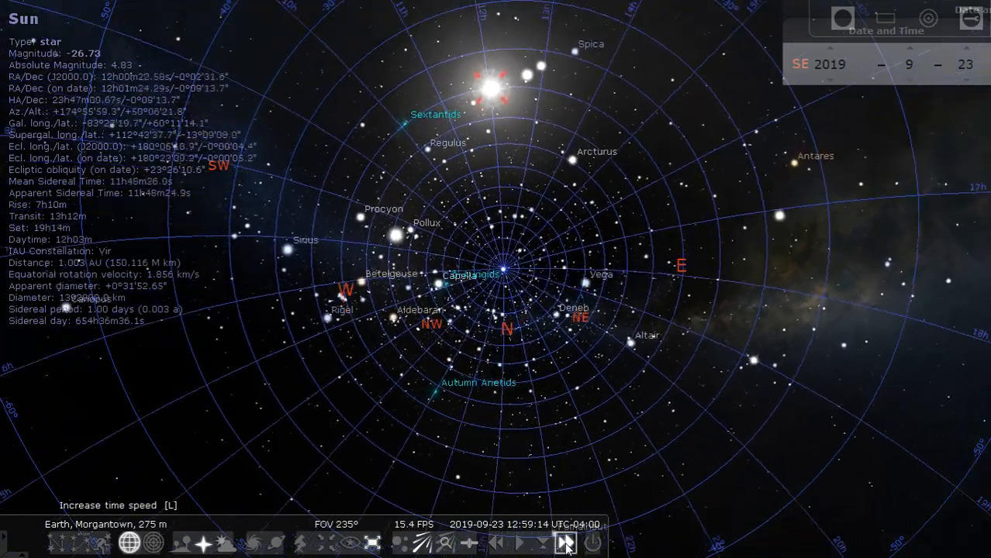
click(518, 545)
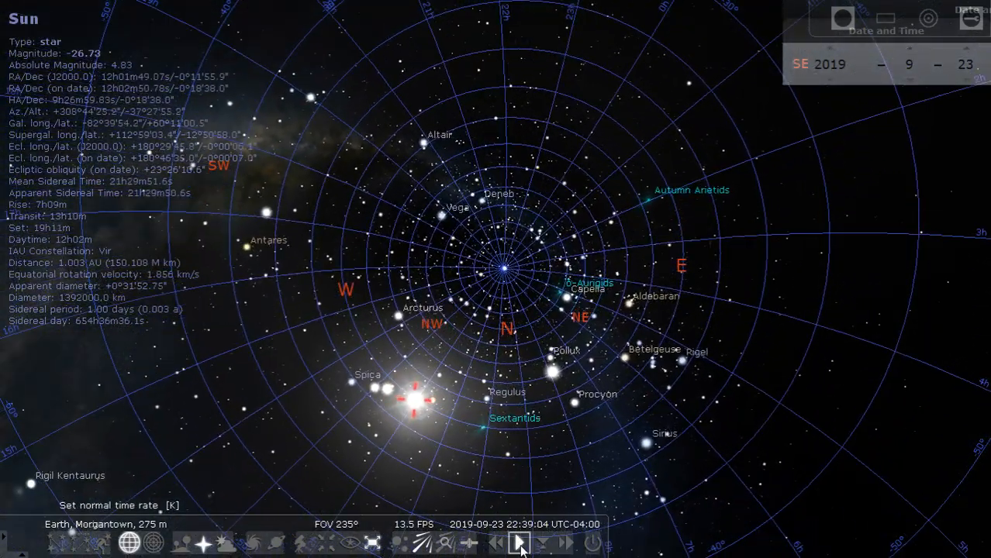
- Rewind time to about 05:42 on 2019-09-23 at normal rate, and set the month to 10
click(493, 545)
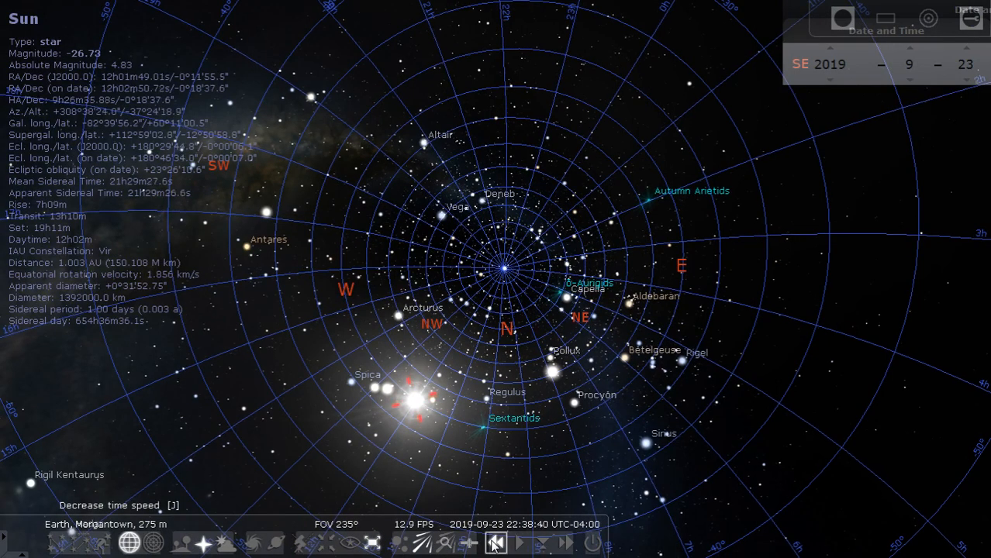
click(519, 545)
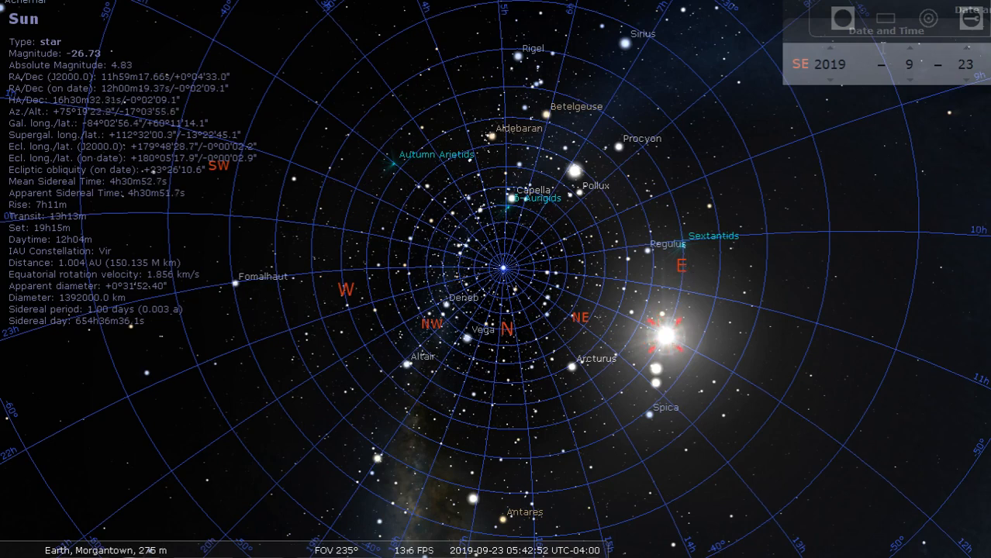
click(909, 49)
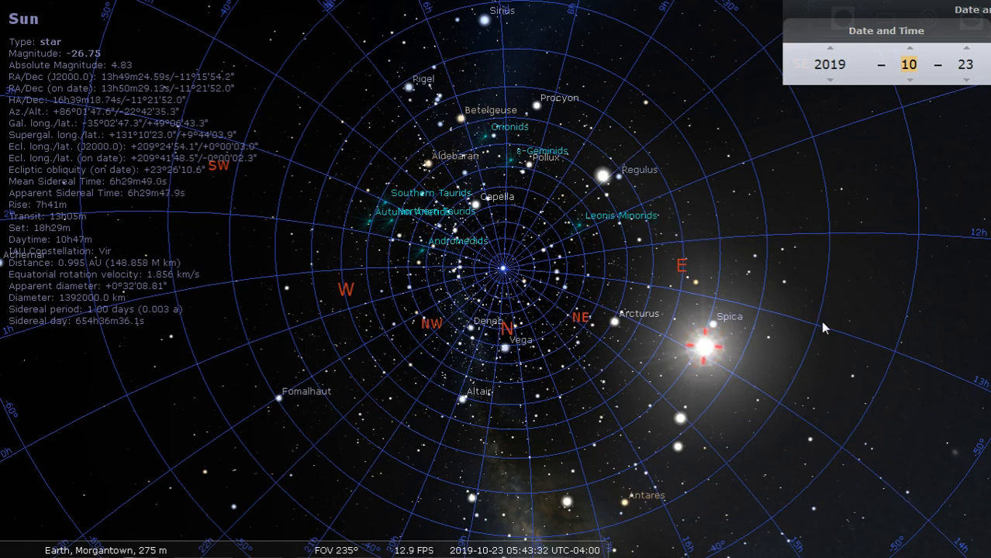
- Open the location settings to check the observing site, and close them again
mouse_move(14, 233)
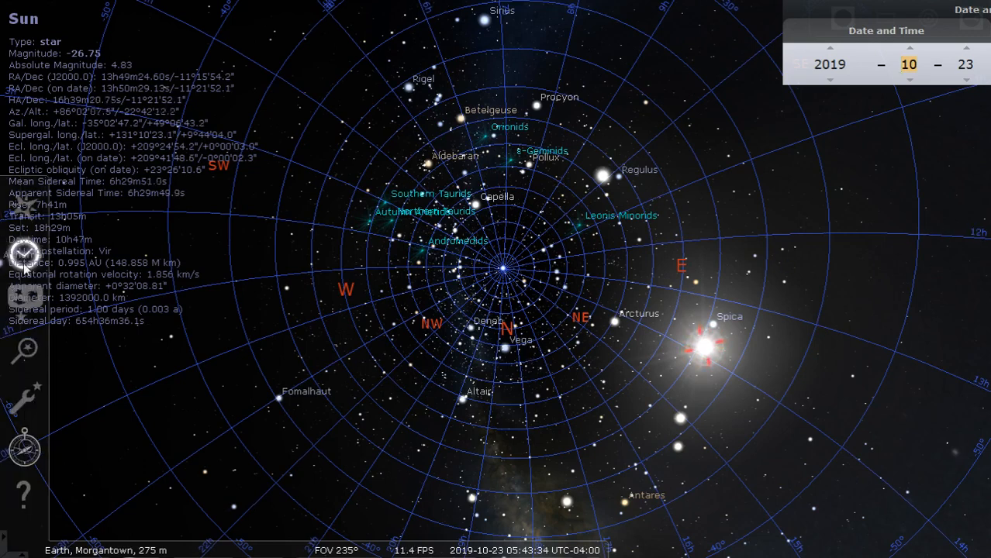
click(20, 207)
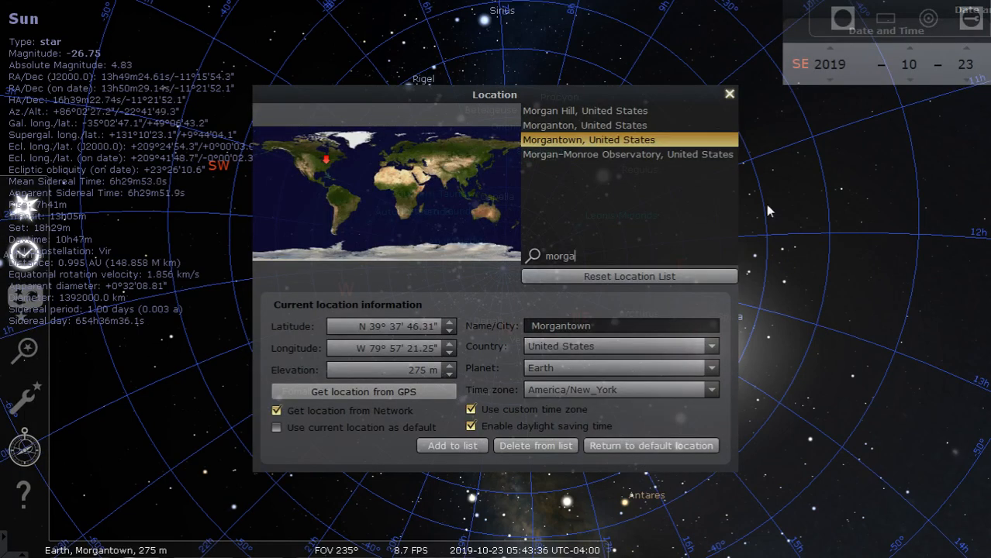
click(730, 95)
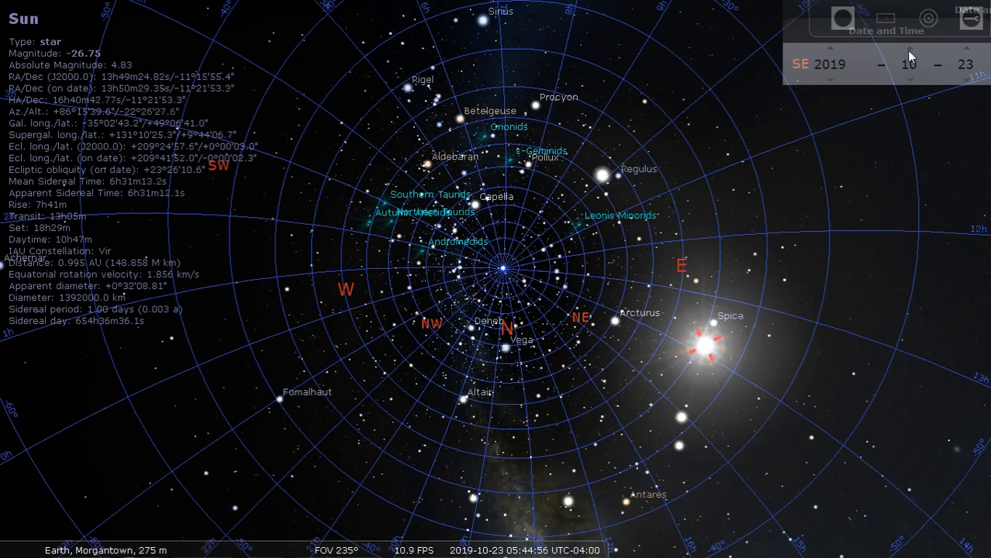
- Set the month to 9 and rewind time on 2019-09-23 to about 05:27
click(910, 79)
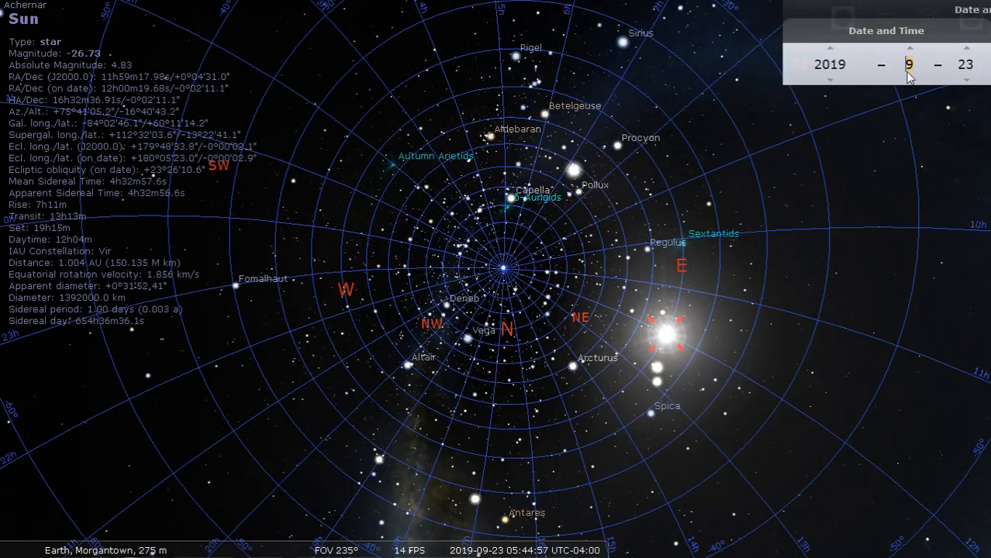
mouse_move(540, 547)
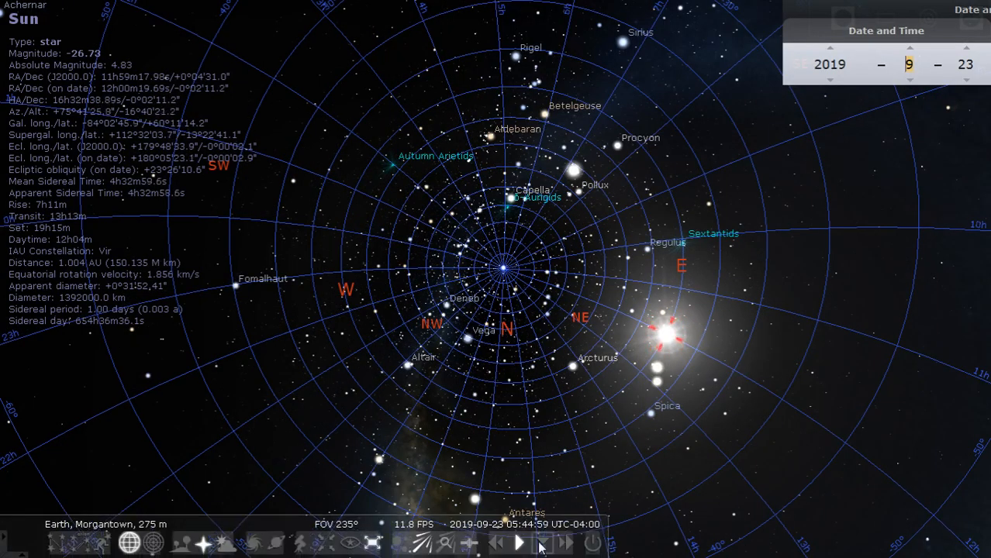
click(497, 544)
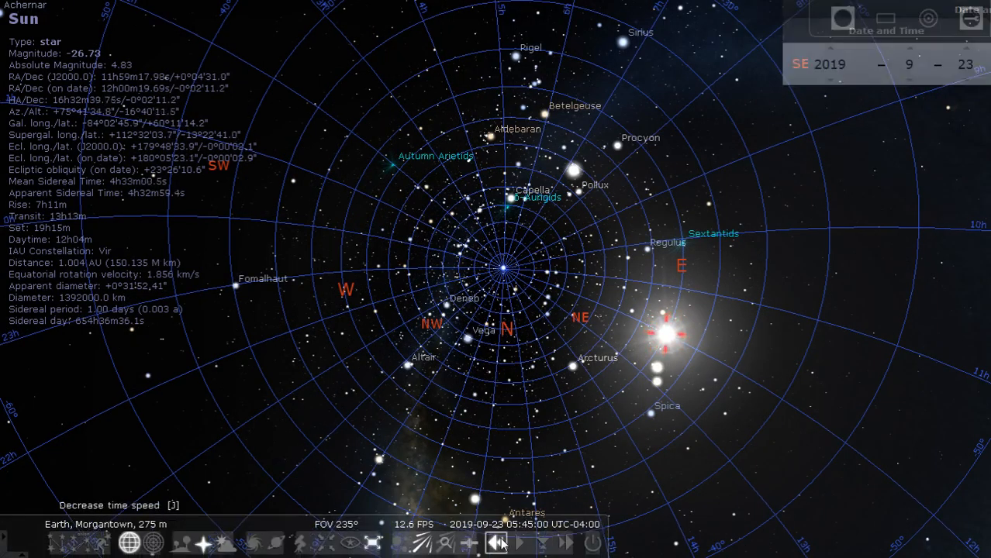
click(502, 545)
click(502, 544)
click(502, 544)
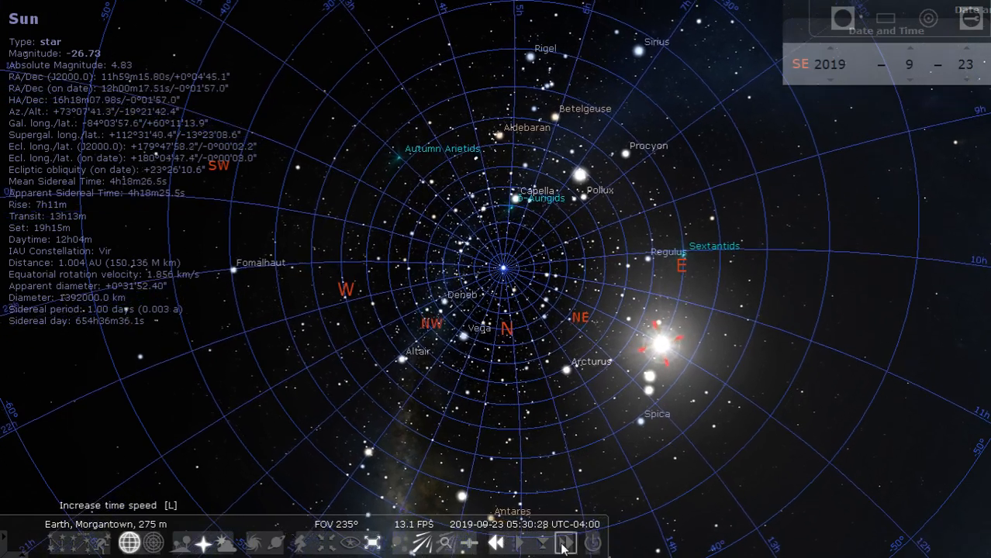
click(564, 547)
click(564, 547)
click(564, 547)
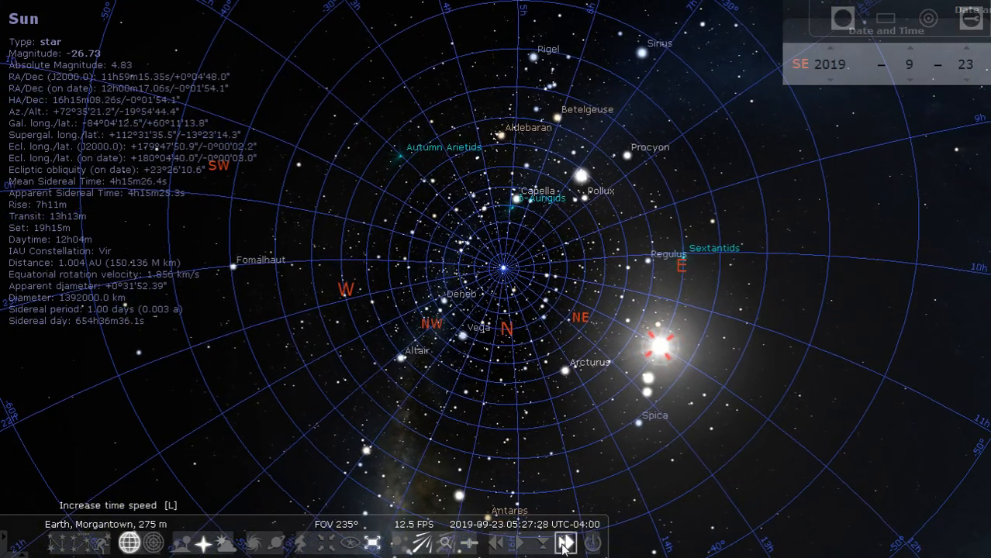
- Fast-forward 2019-09-23 to about 10:00 and stop time at 10:00:23
click(564, 545)
click(564, 544)
click(564, 544)
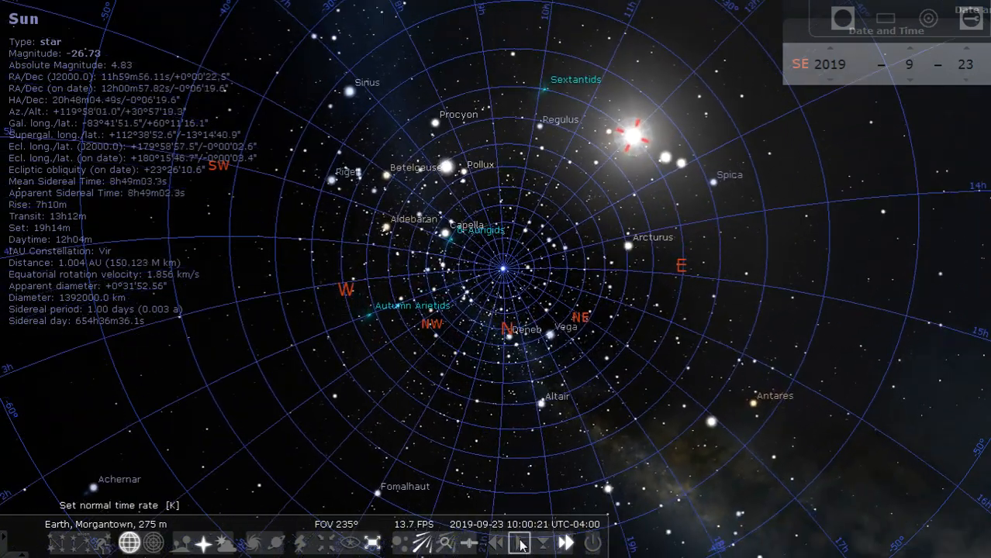
click(519, 544)
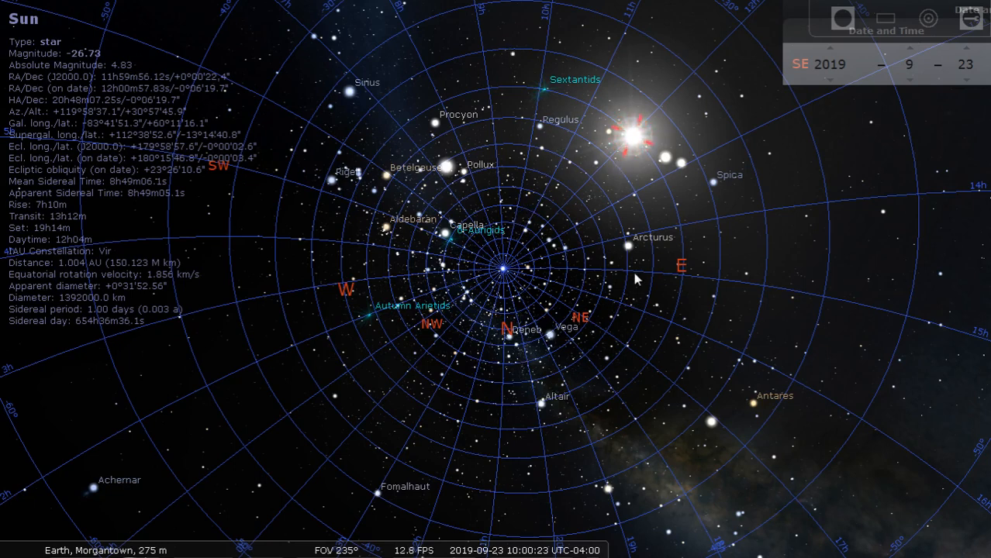
- Select Venus, Mercury and the Moon in turn to view their coordinates and details
click(665, 160)
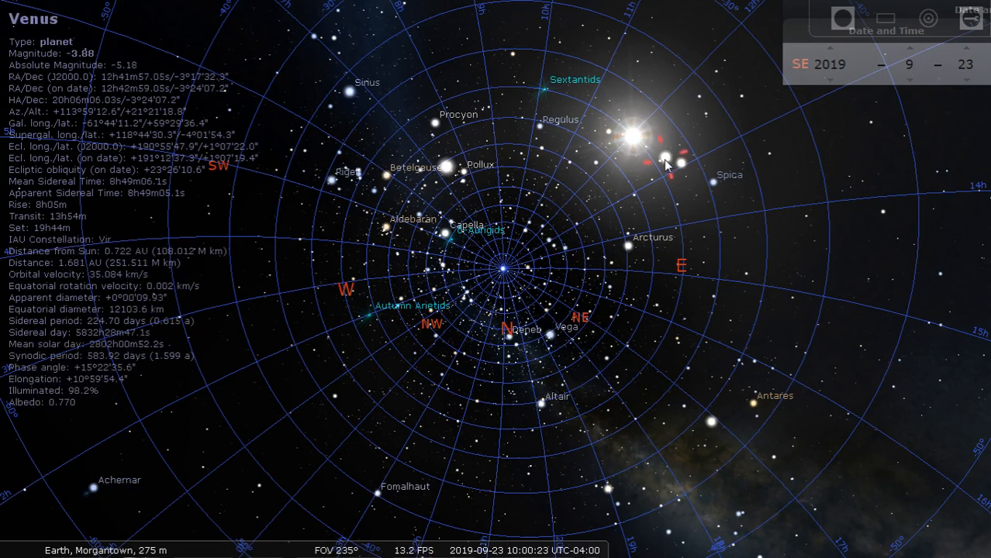
click(682, 164)
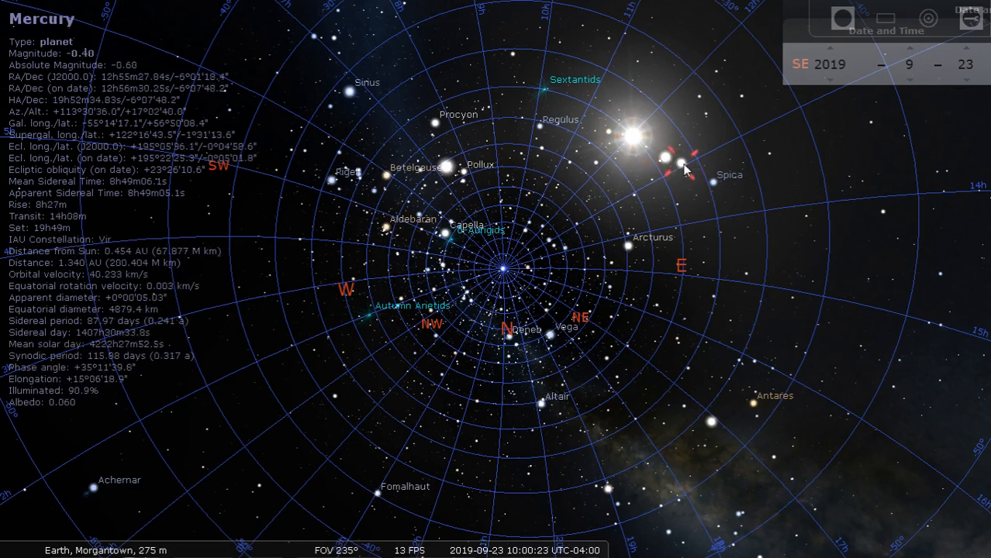
click(447, 172)
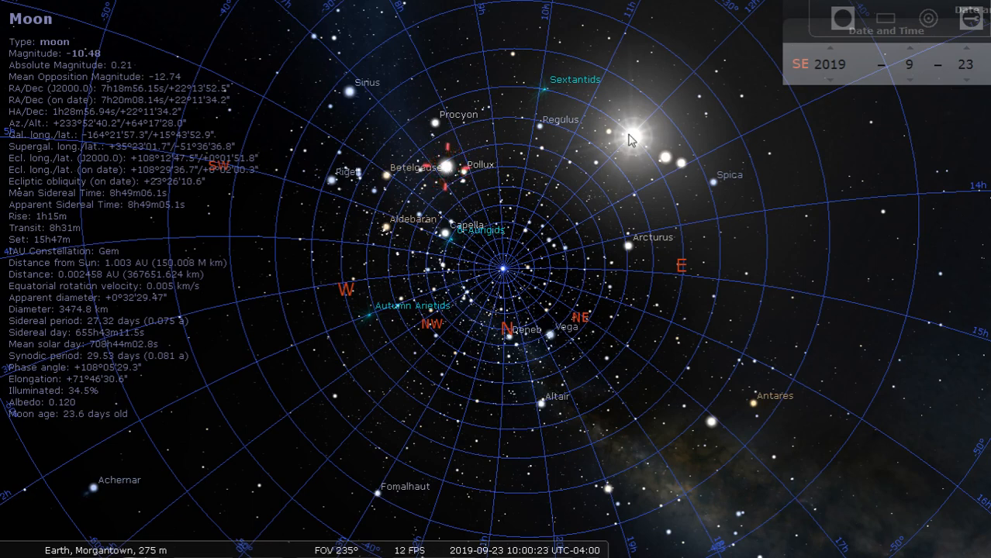
- Advance the date month by month from September 2019 to 2020-03-23
click(909, 48)
click(909, 48)
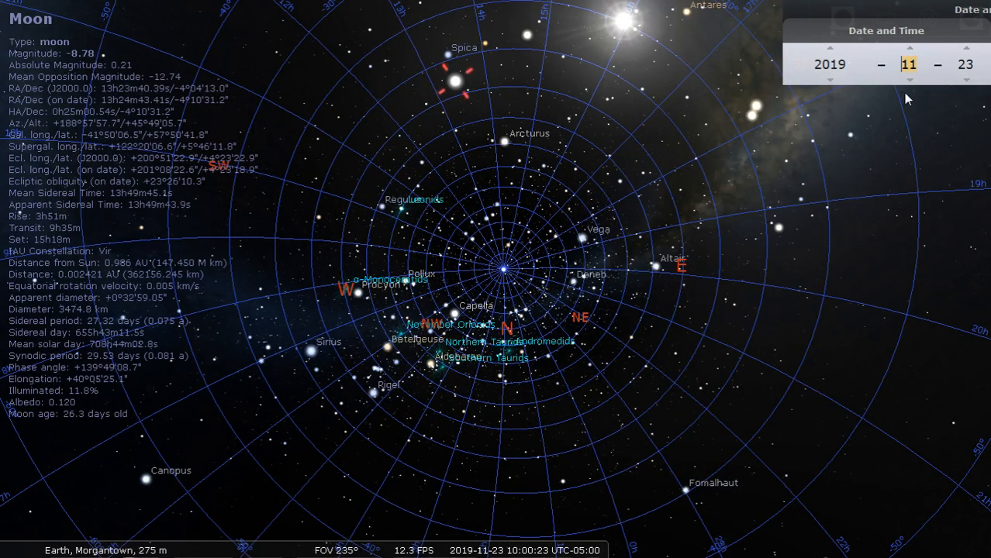
click(911, 49)
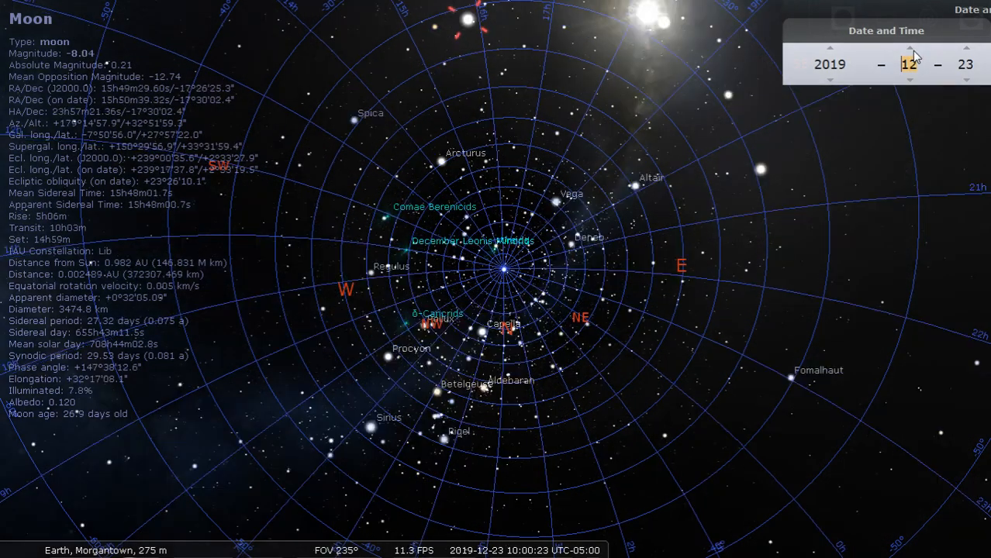
click(910, 48)
click(911, 49)
click(911, 49)
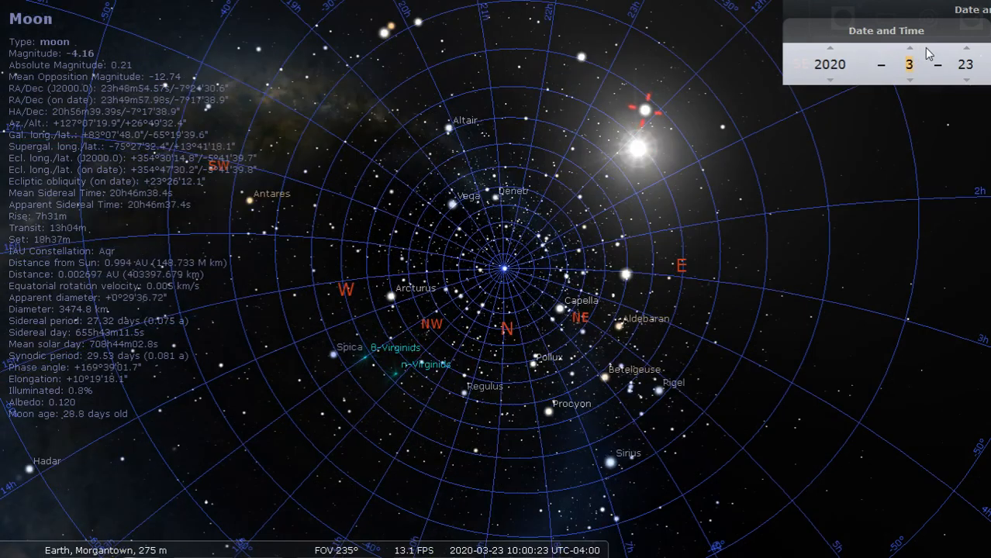
- Step the day back to 2020-03-22 and forward to 2020-03-25 to follow the Moon past the Sun
click(969, 79)
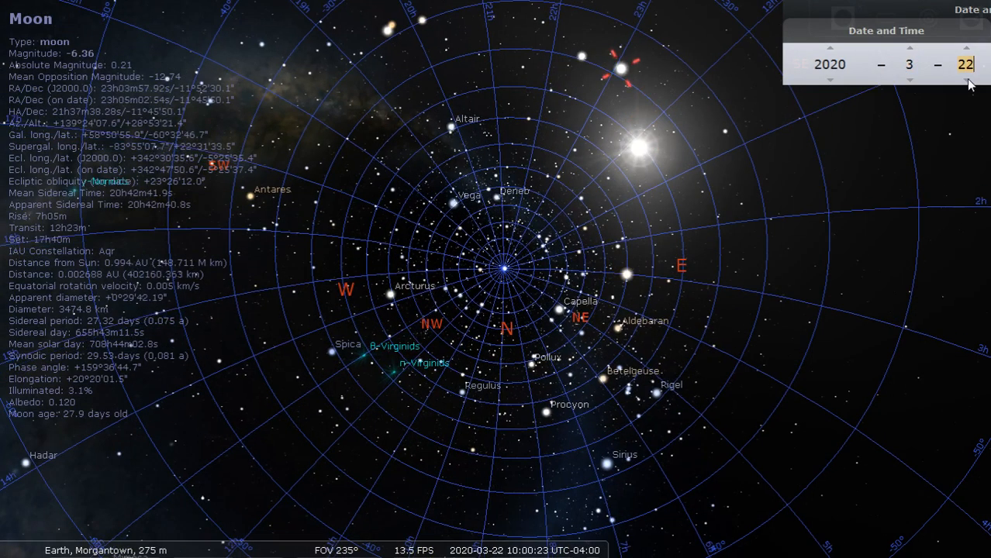
double_click(967, 49)
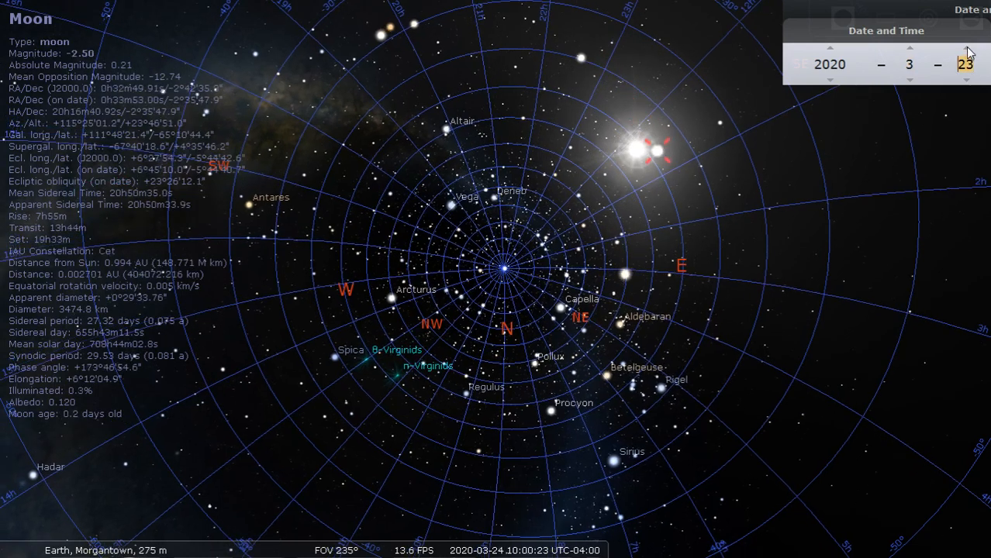
click(968, 49)
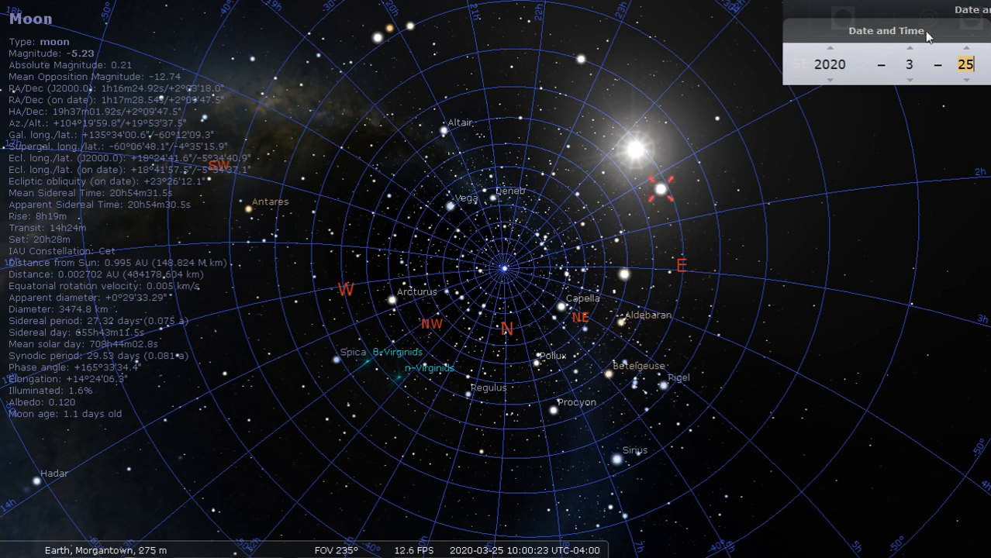
- Step the day forward to 2020-03-30 and back to 2020-03-25 to examine the Moon's daily motion
click(967, 50)
click(967, 50)
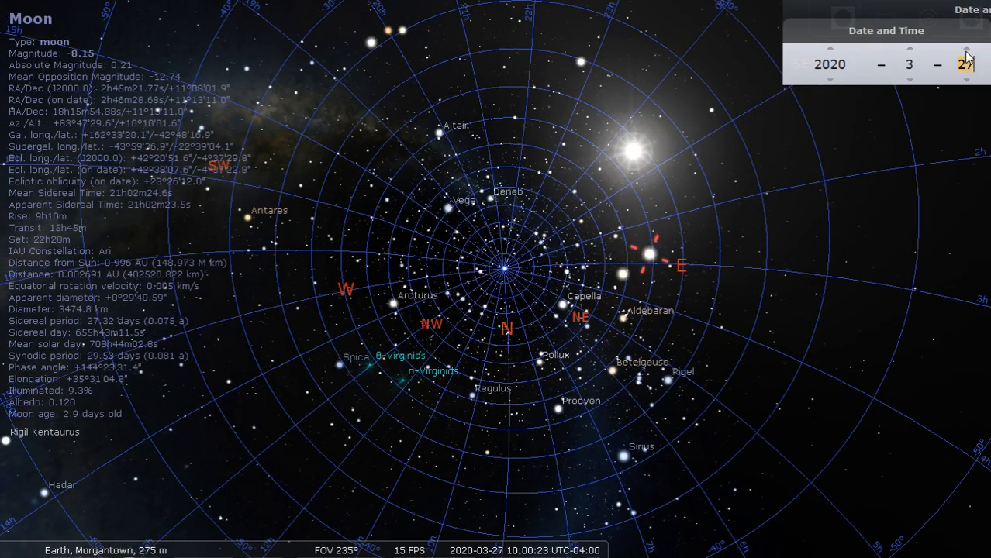
click(967, 51)
click(967, 51)
click(967, 51)
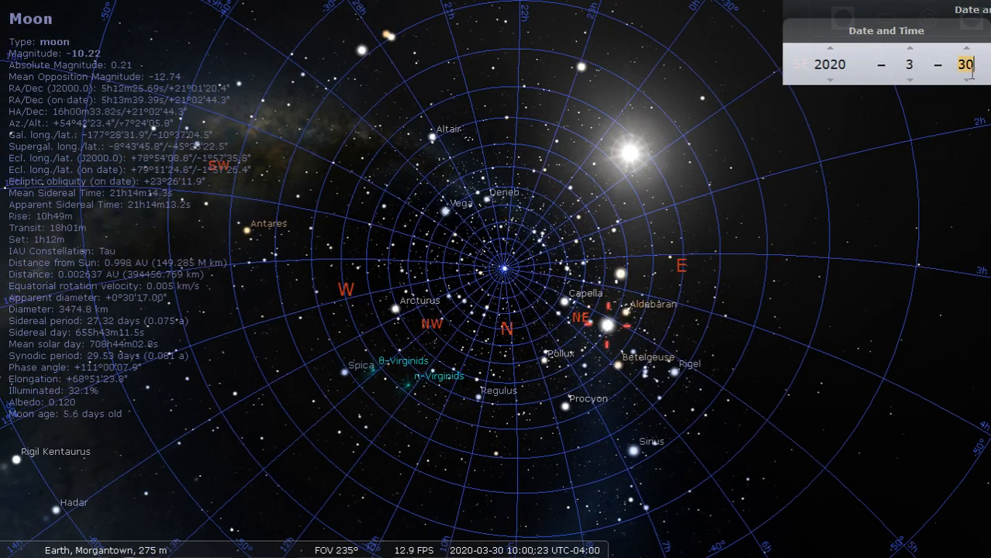
click(971, 84)
click(971, 83)
click(971, 83)
click(971, 84)
click(971, 84)
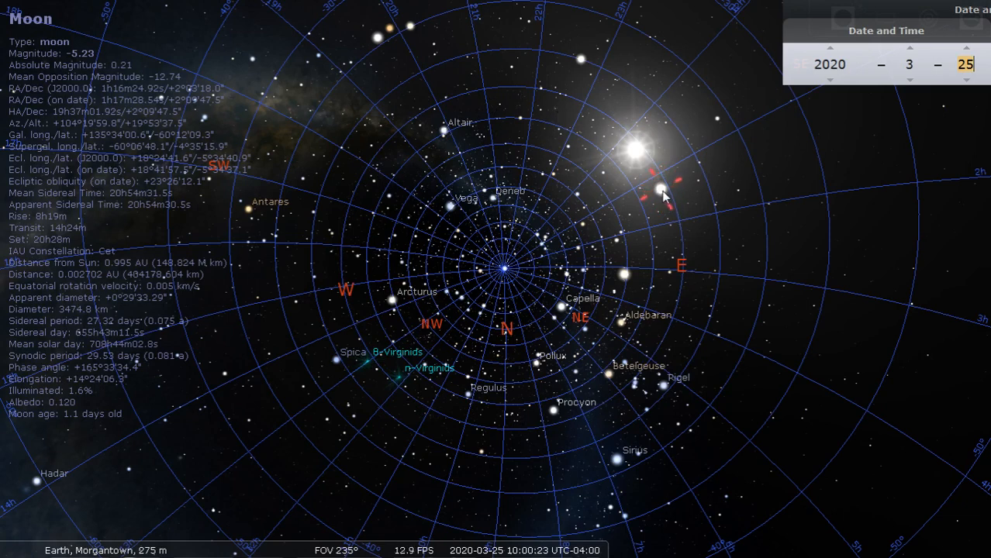
- Step the day back and forth from 2020-03-25 to compare the Moon's and Sun's daily shifts, ending on 2020-03-26
click(967, 48)
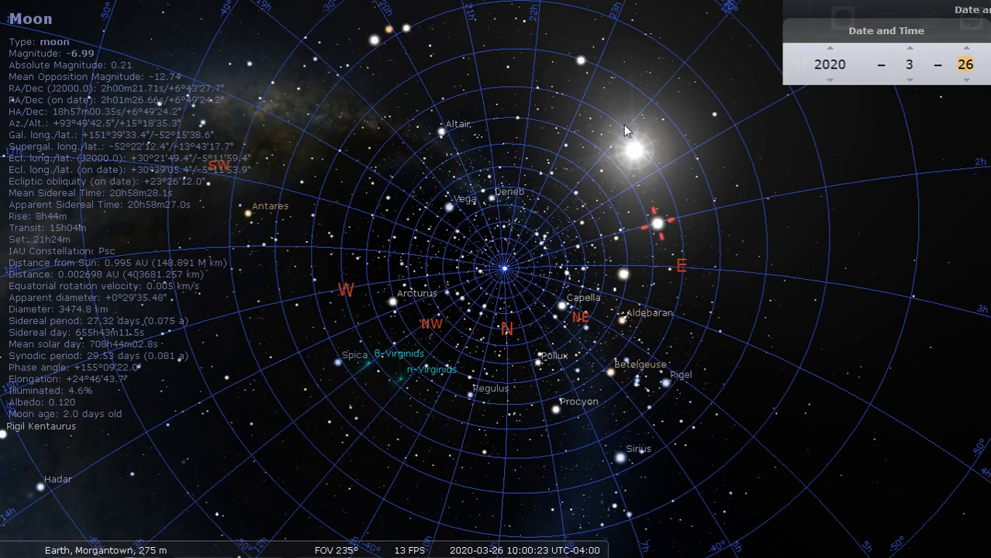
click(967, 51)
click(967, 81)
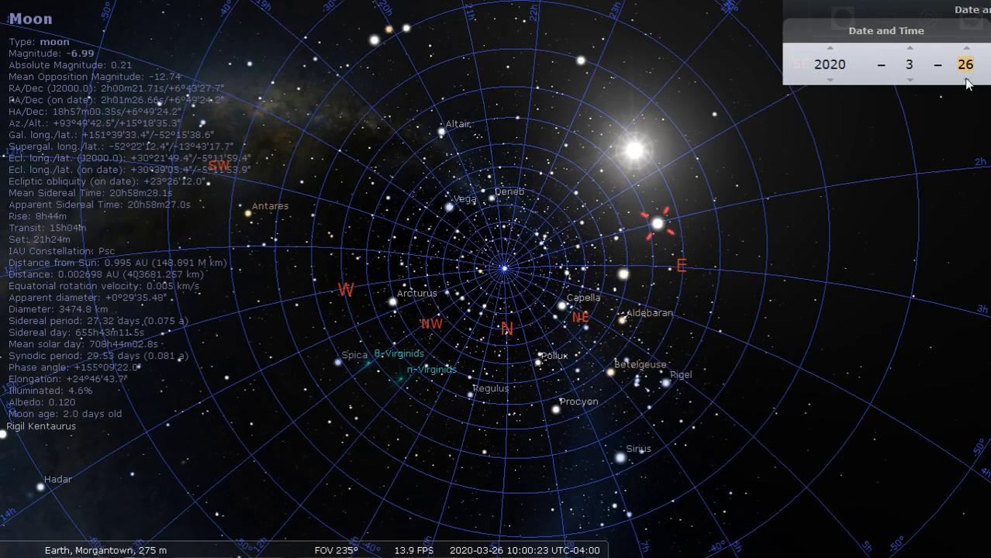
click(967, 81)
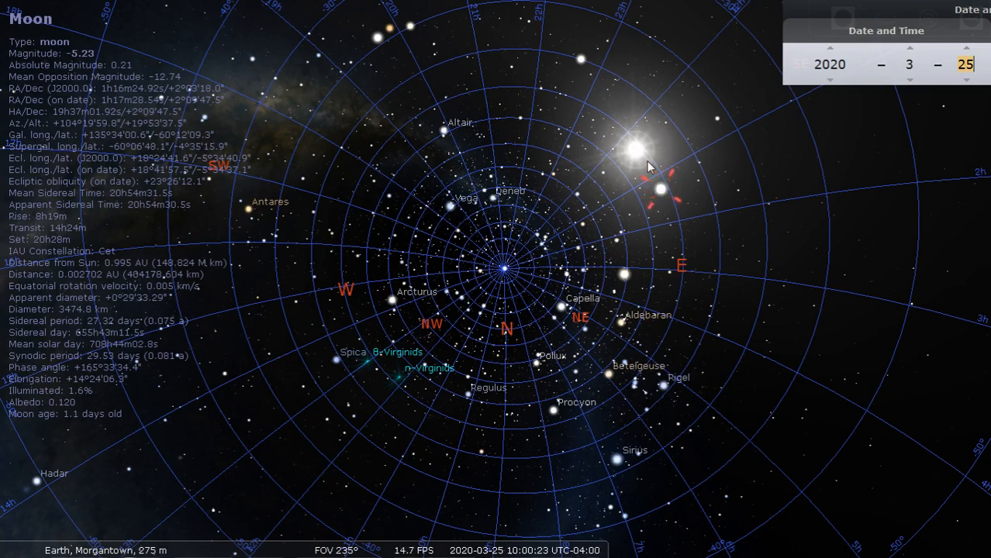
click(966, 49)
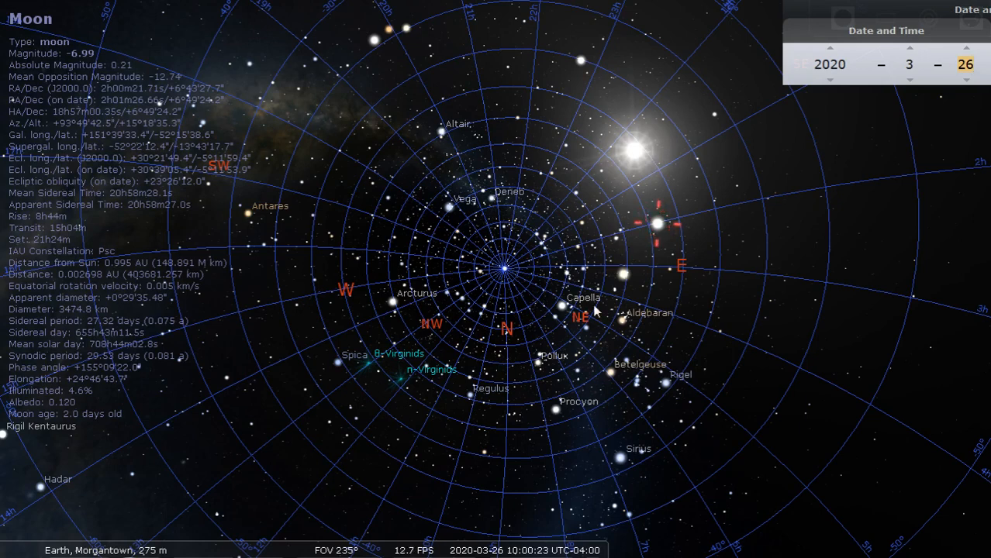
- Switch from Stellarium to the OBS window
mouse_move(545, 548)
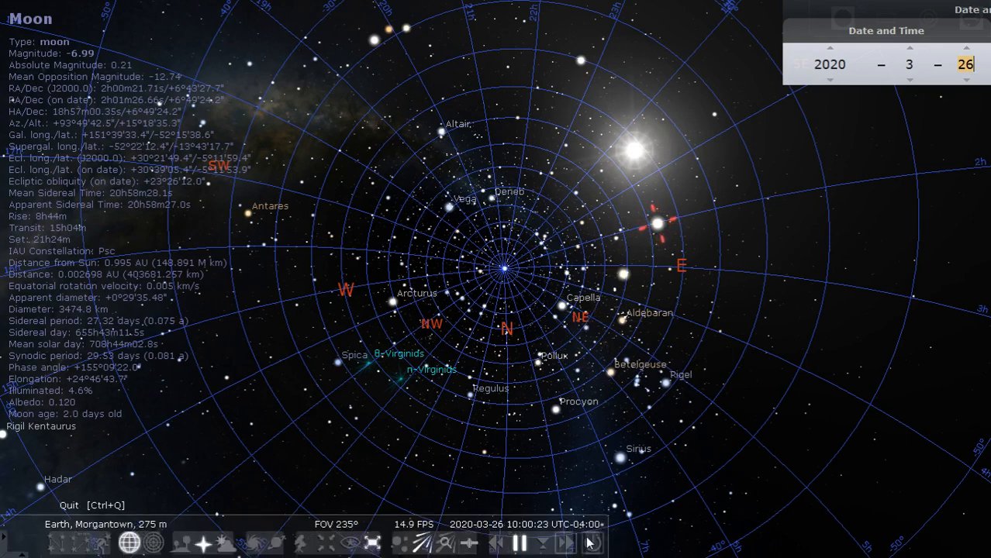
click(18, 543)
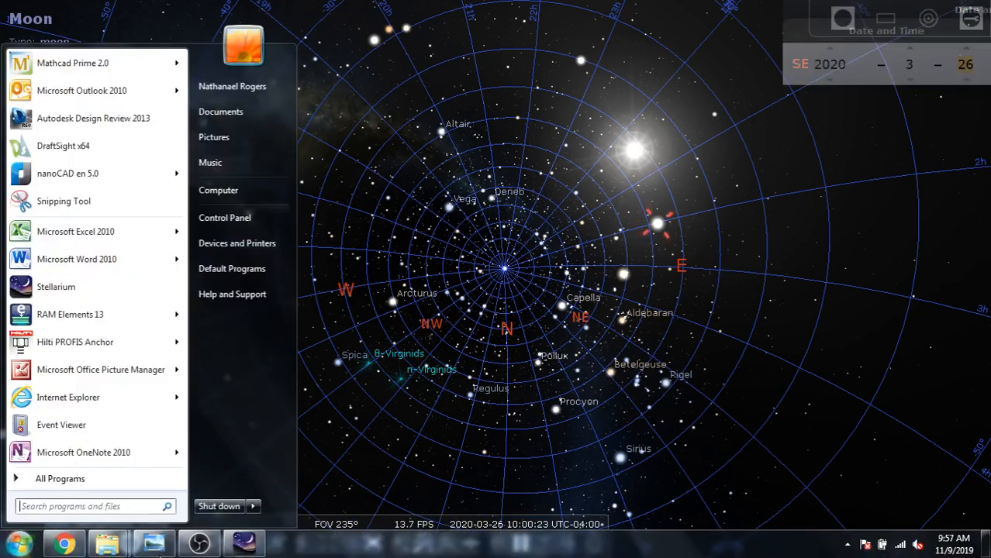
click(200, 543)
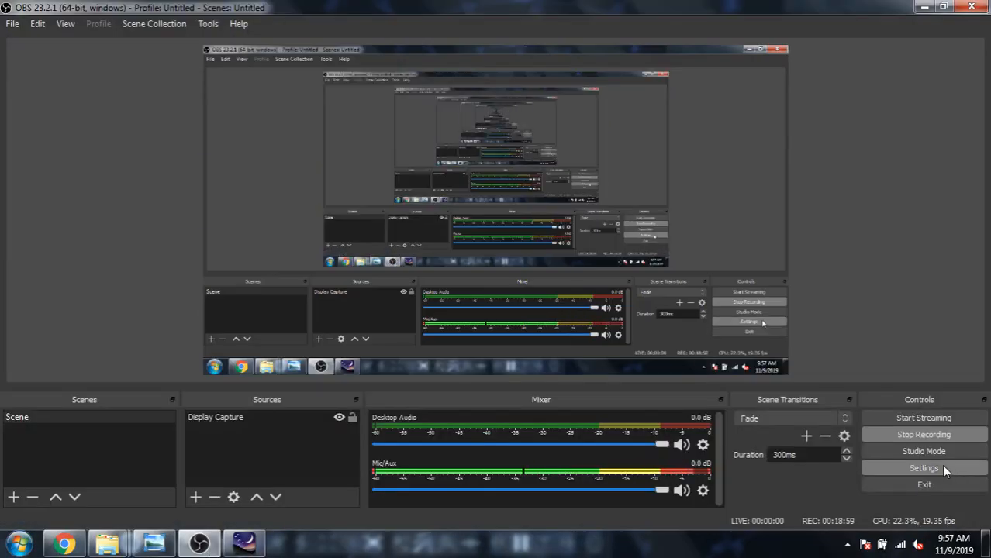